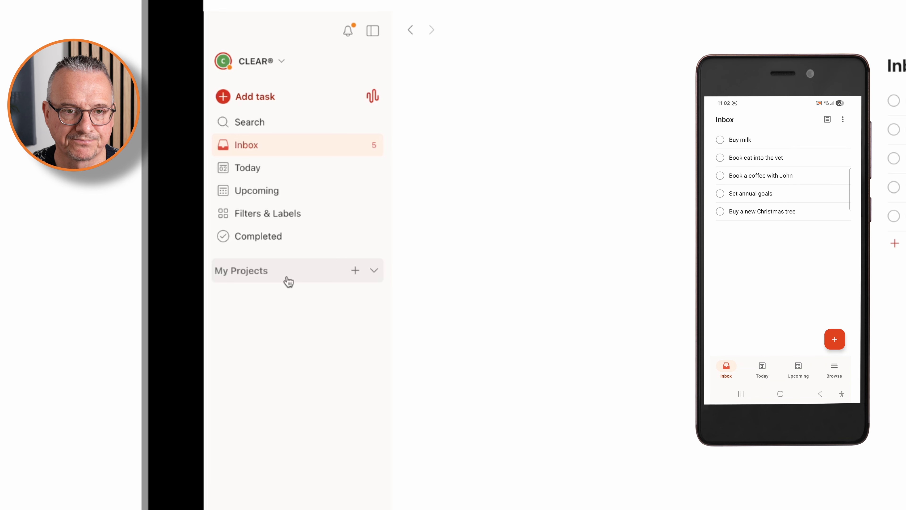
Step: Create a project named "Christmas" in My Projects with the colour Green and the List layout
{"action": "left_click", "coordinate": [355, 270]}
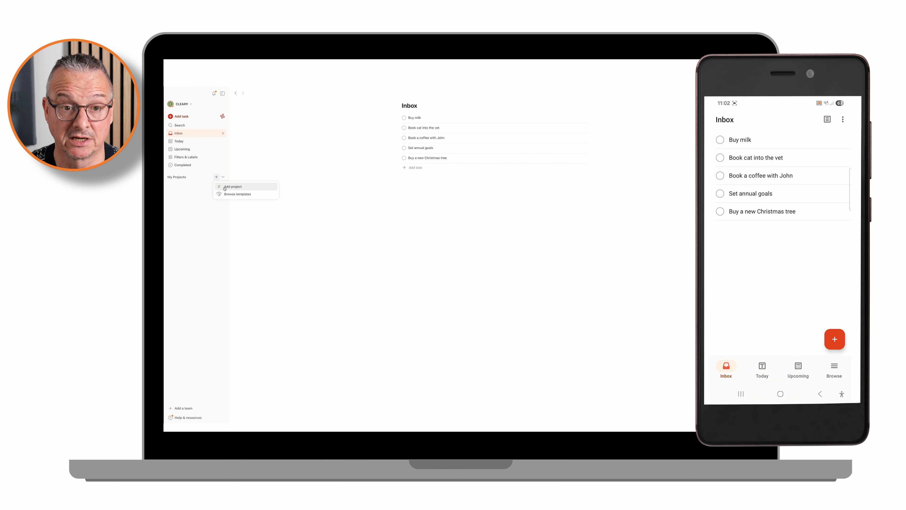
{"action": "left_click", "coordinate": [233, 186]}
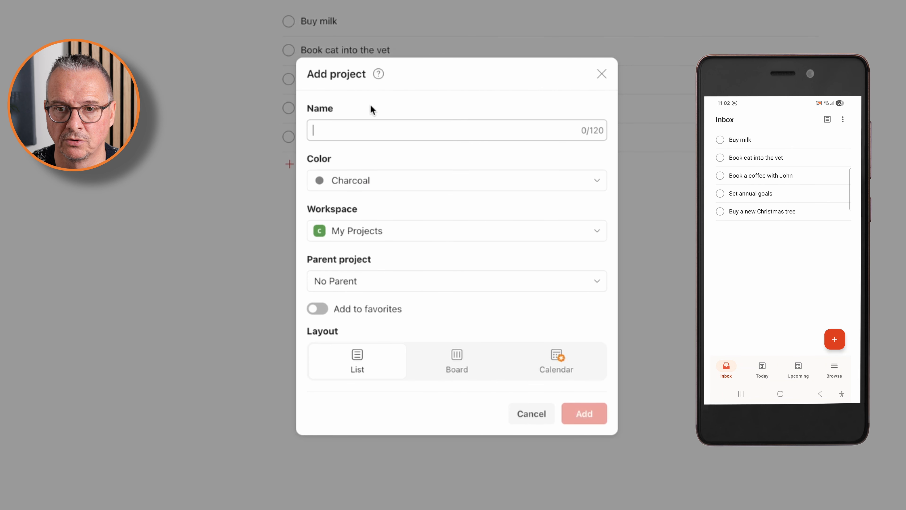
{"action": "type", "text": "Christmas"}
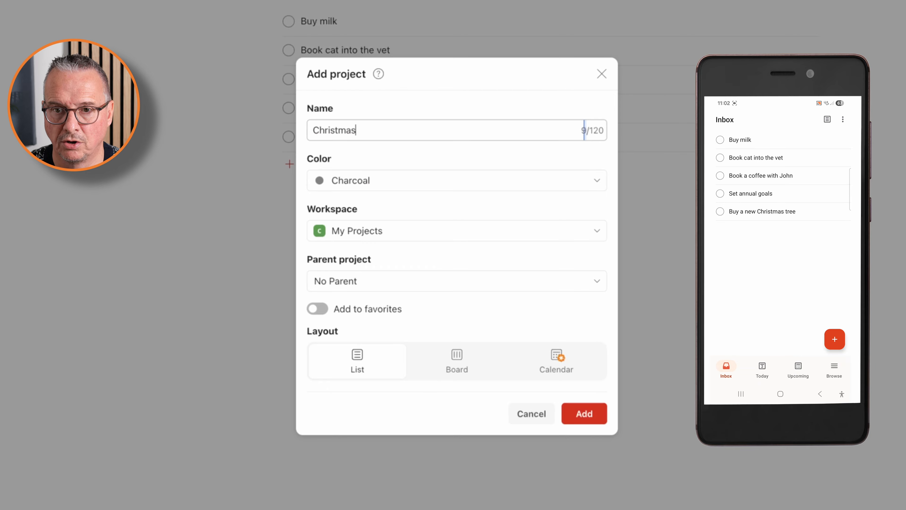
{"action": "left_click", "coordinate": [594, 186]}
{"action": "scroll", "coordinate": [477, 257], "scroll_direction": "up", "scroll_amount": 5}
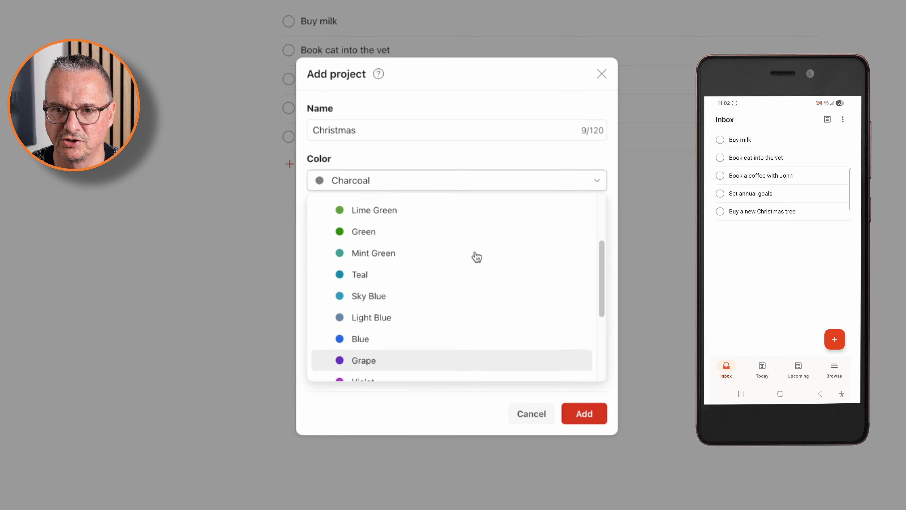
{"action": "left_click", "coordinate": [455, 254]}
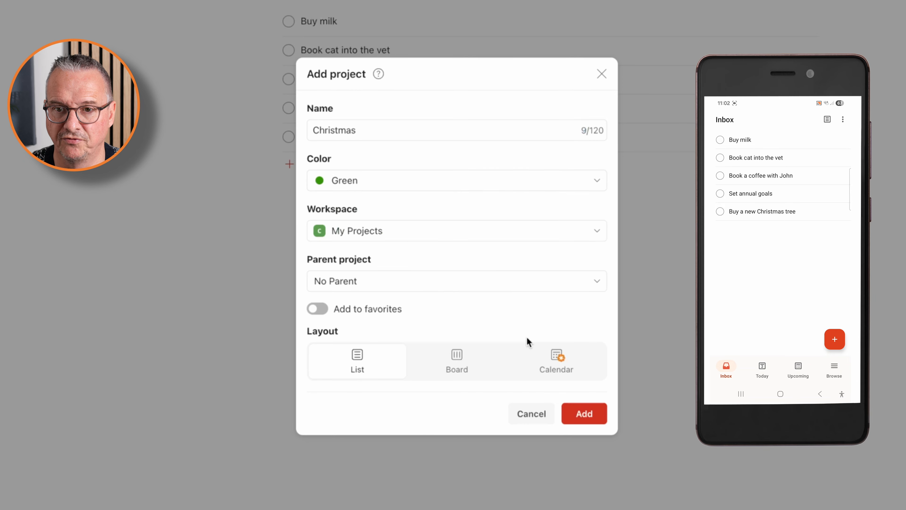
{"action": "left_click", "coordinate": [589, 421]}
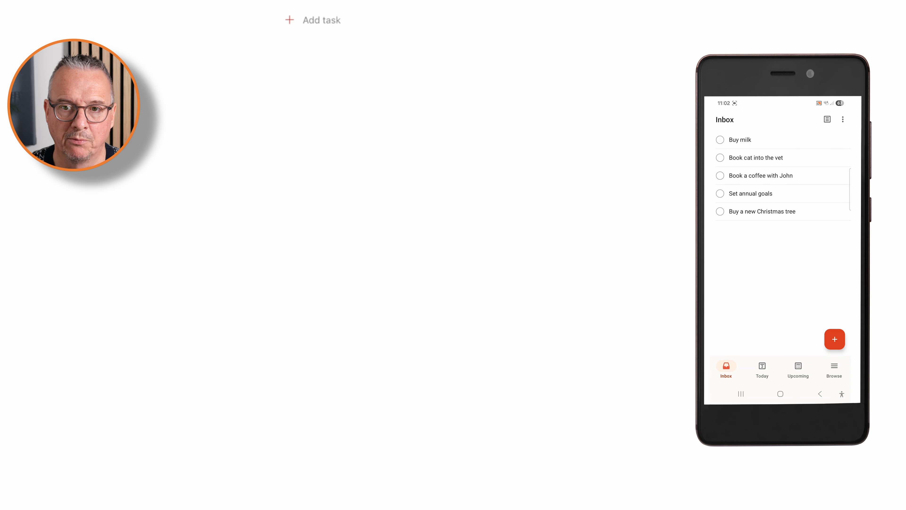
Step: Create a second project in My Projects named "Business Planning" with an orange colour
{"action": "left_click", "coordinate": [1, 187]}
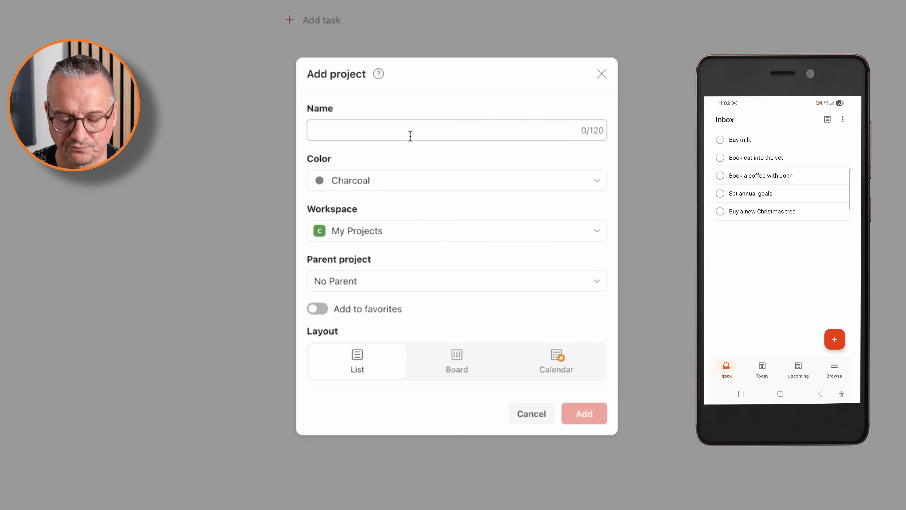
{"action": "type", "text": "Business Planning"}
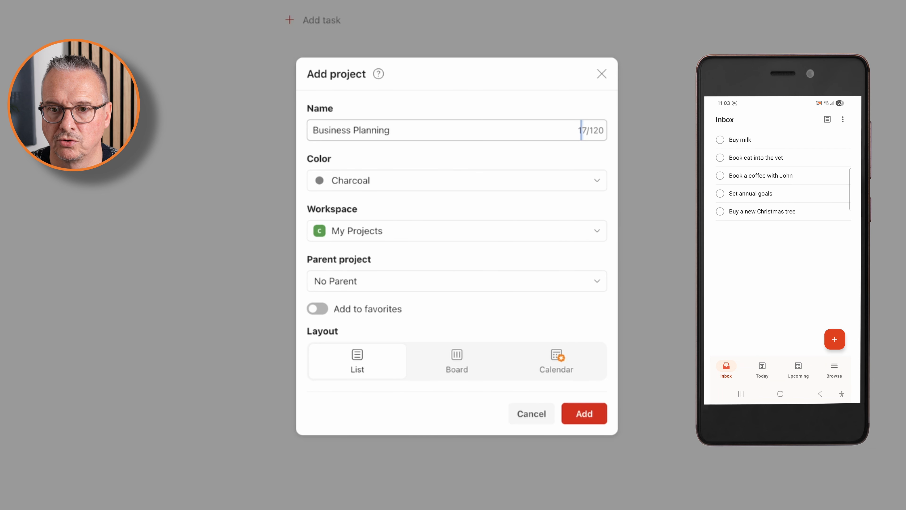
{"action": "key", "text": "Return"}
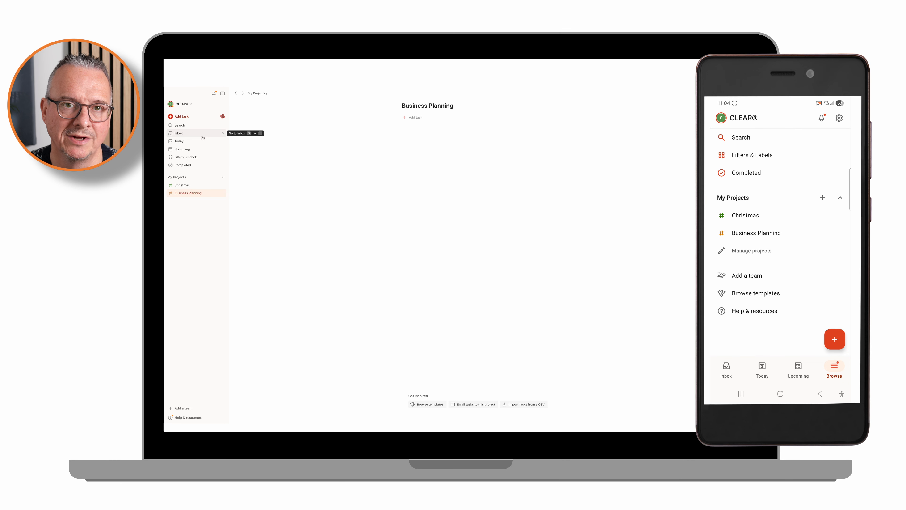
Step: Schedule the Inbox task "Buy milk" by adding "today" to its title, save it and check the Today view
{"action": "left_click", "coordinate": [202, 136]}
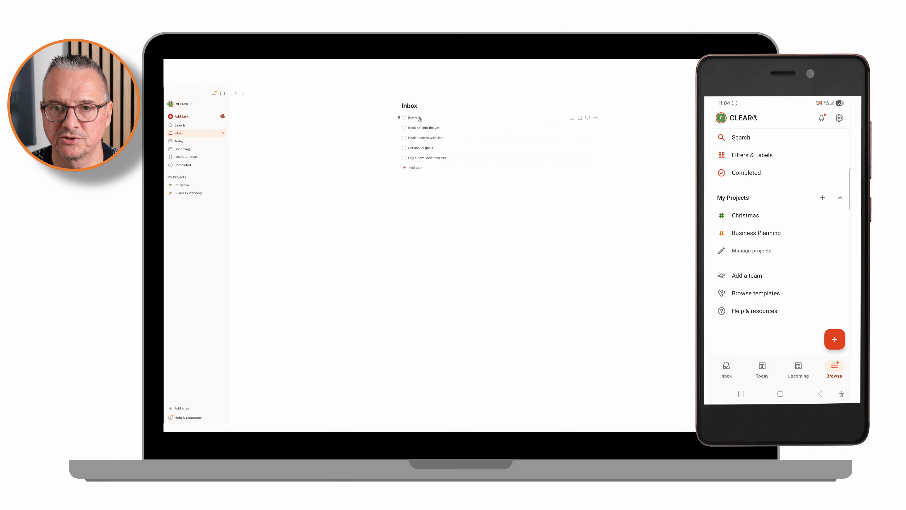
{"action": "left_click", "coordinate": [418, 119]}
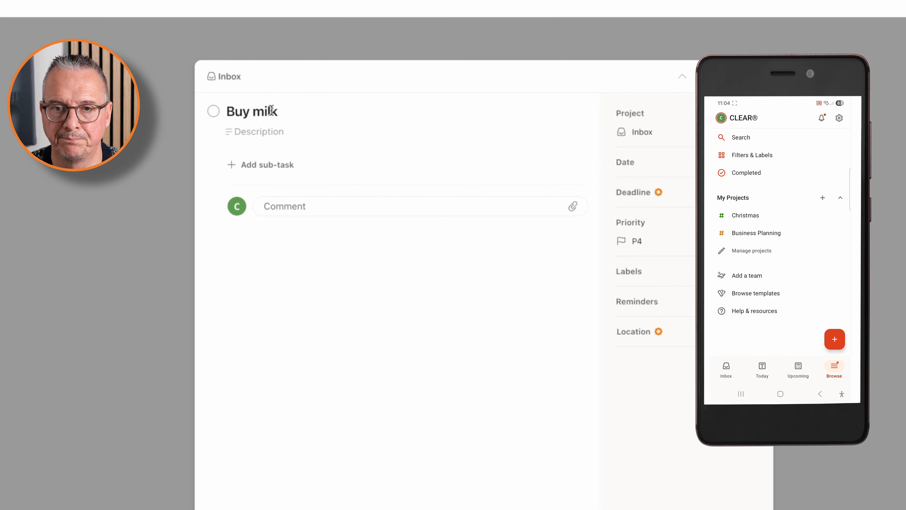
{"action": "left_click", "coordinate": [295, 109]}
{"action": "type", "text": "today"}
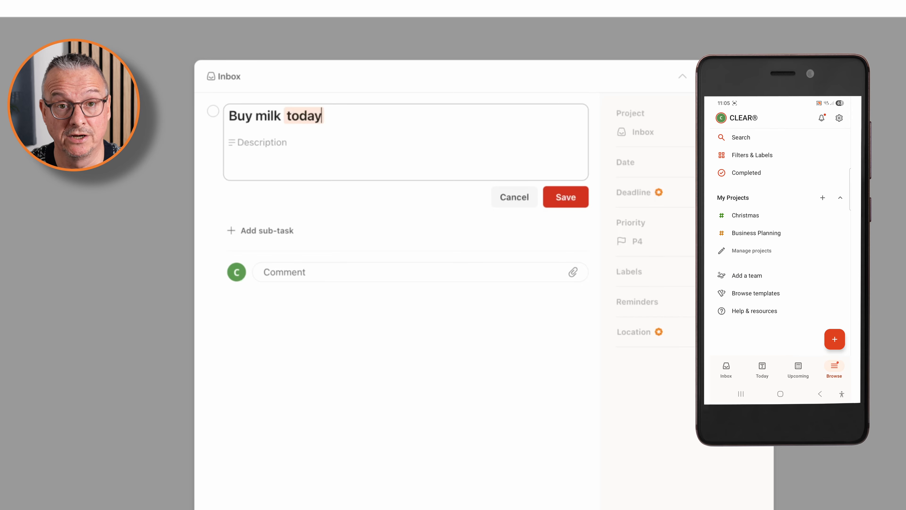
{"action": "left_click", "coordinate": [566, 206]}
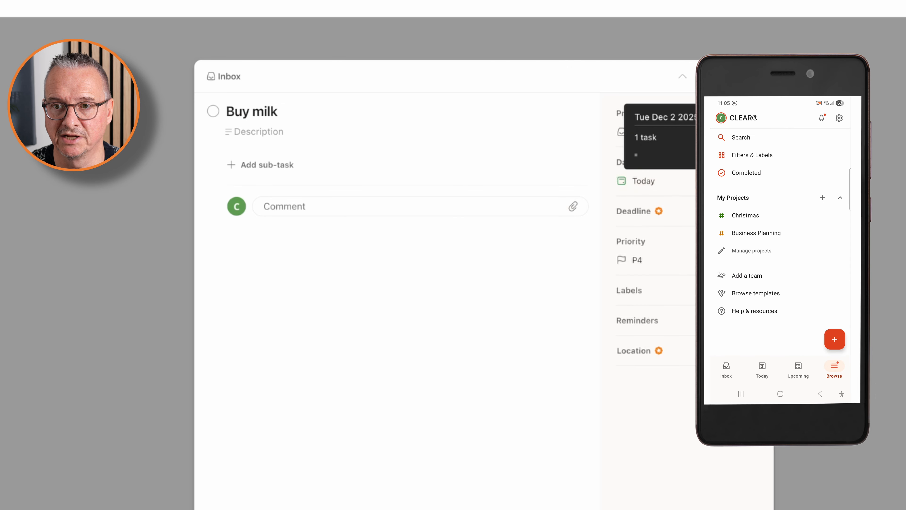
{"action": "key", "text": "Escape"}
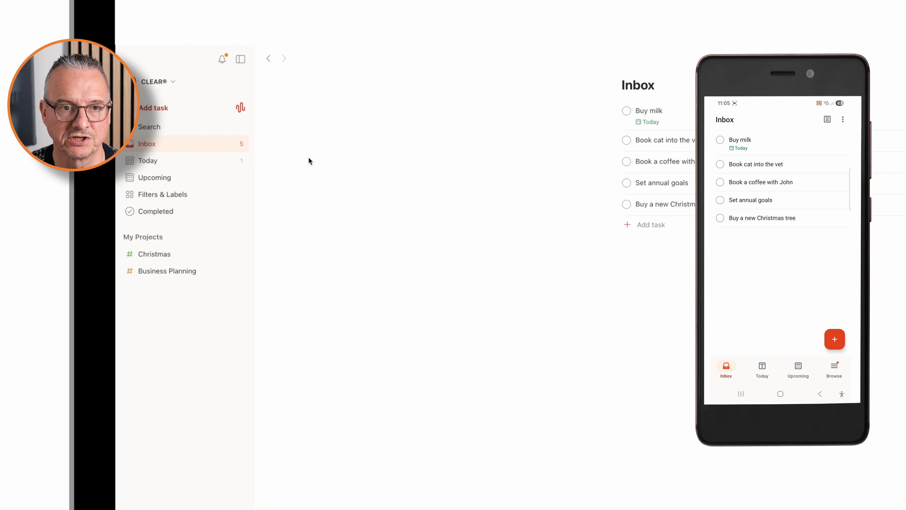
{"action": "left_click", "coordinate": [197, 162]}
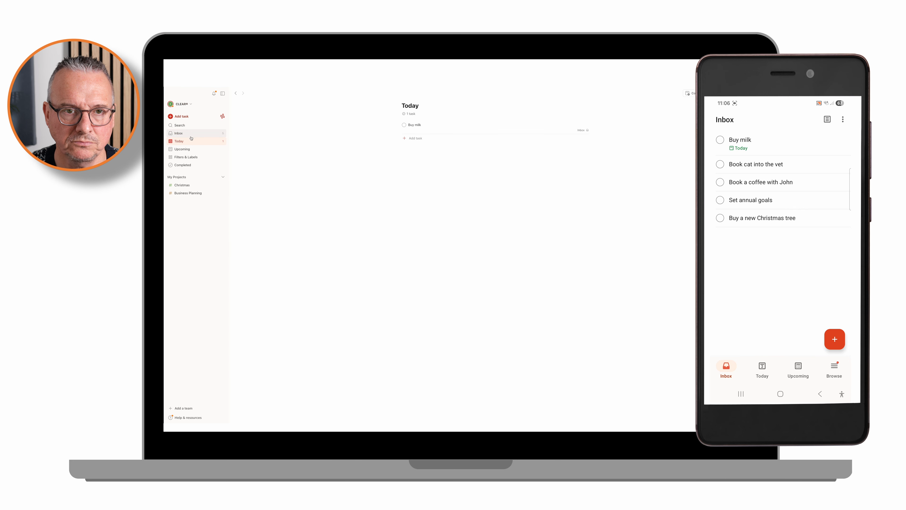
Step: Set the date of the Inbox task "Book cat into the vet" to Tomorrow and check the Upcoming view
{"action": "left_click", "coordinate": [191, 134]}
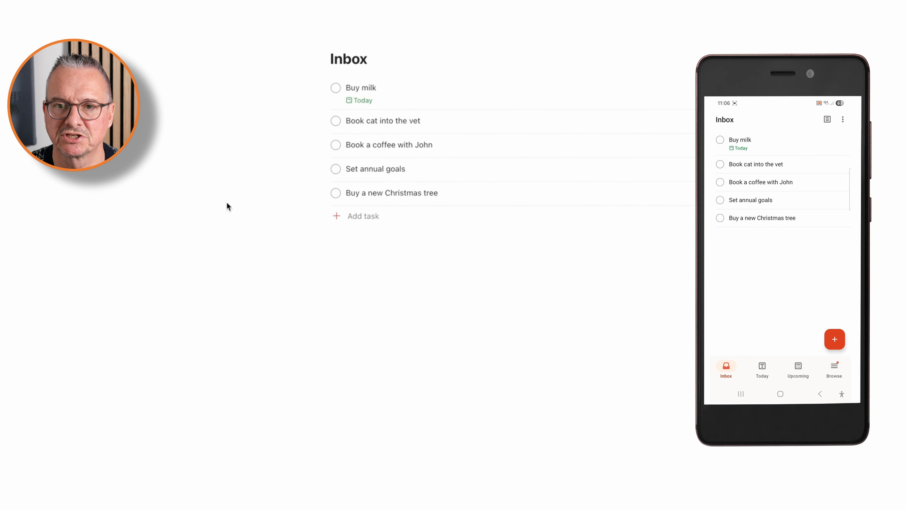
{"action": "left_click", "coordinate": [379, 121]}
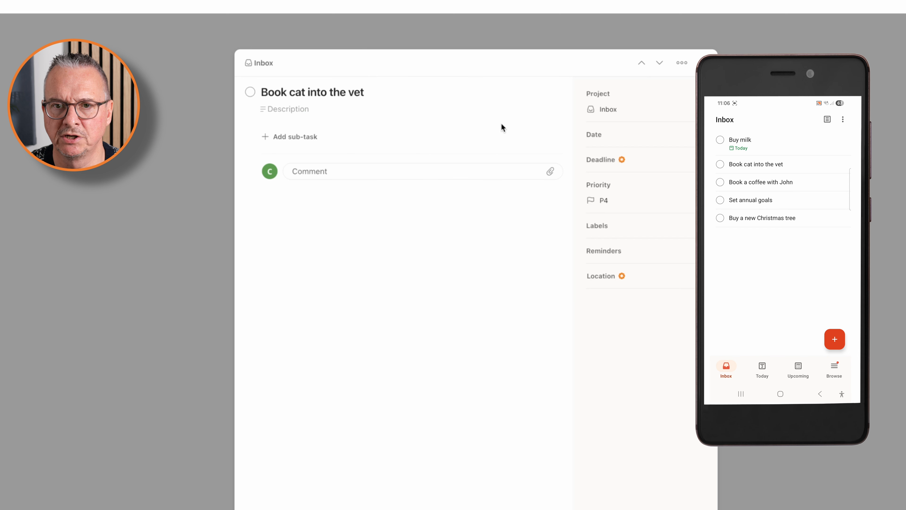
{"action": "left_click", "coordinate": [376, 95]}
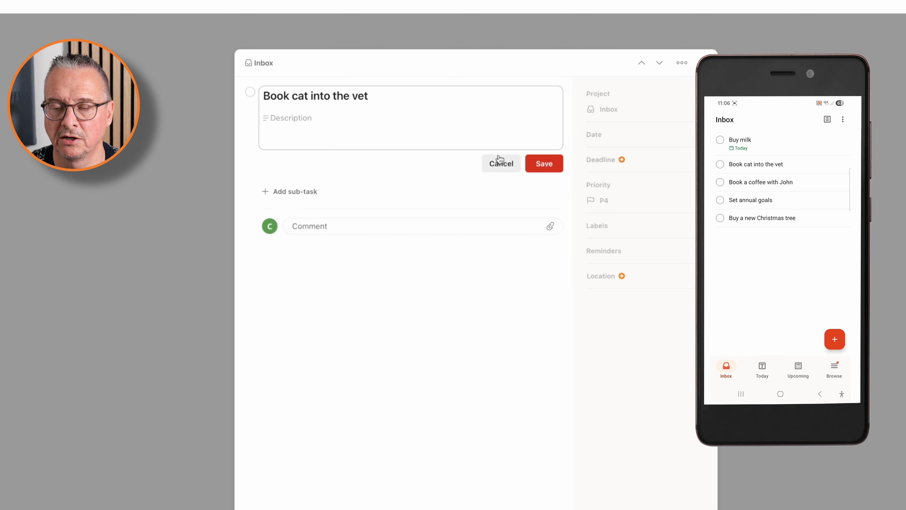
{"action": "left_click", "coordinate": [497, 163]}
{"action": "left_click", "coordinate": [591, 138]}
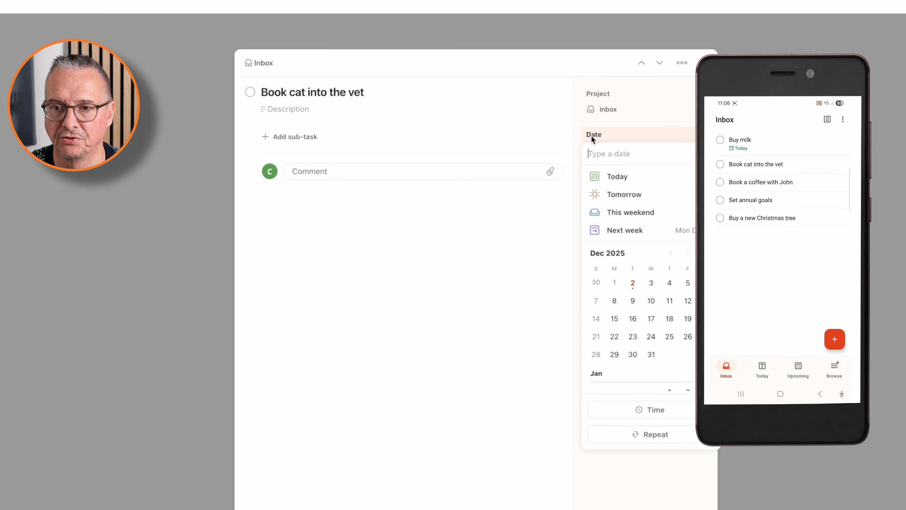
{"action": "left_click", "coordinate": [614, 196]}
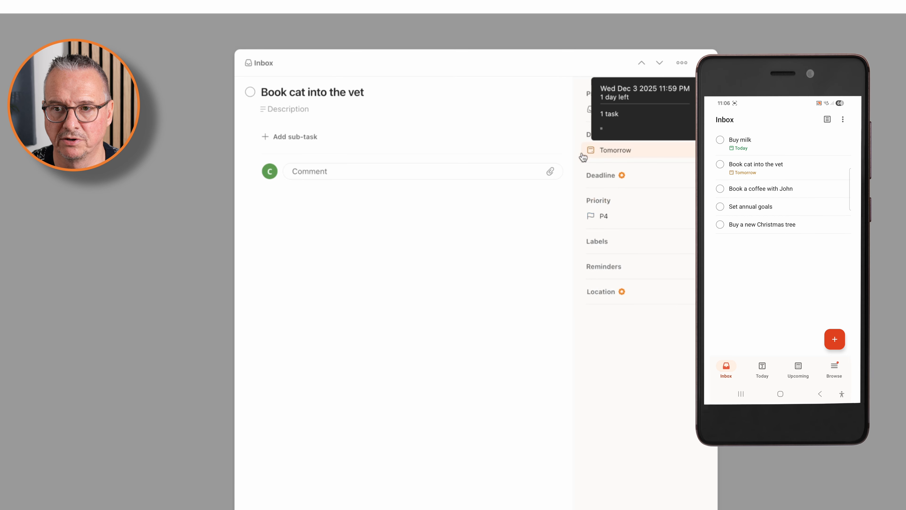
{"action": "key", "text": "Escape"}
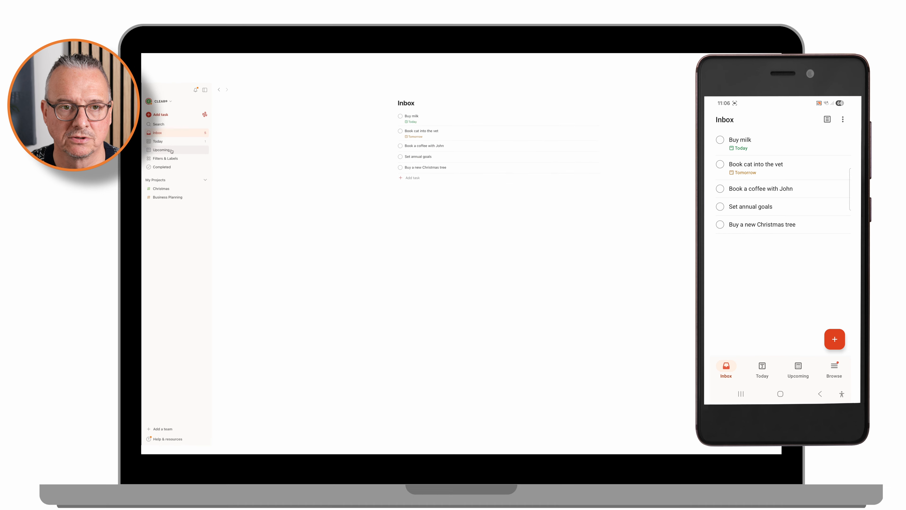
{"action": "left_click", "coordinate": [172, 150]}
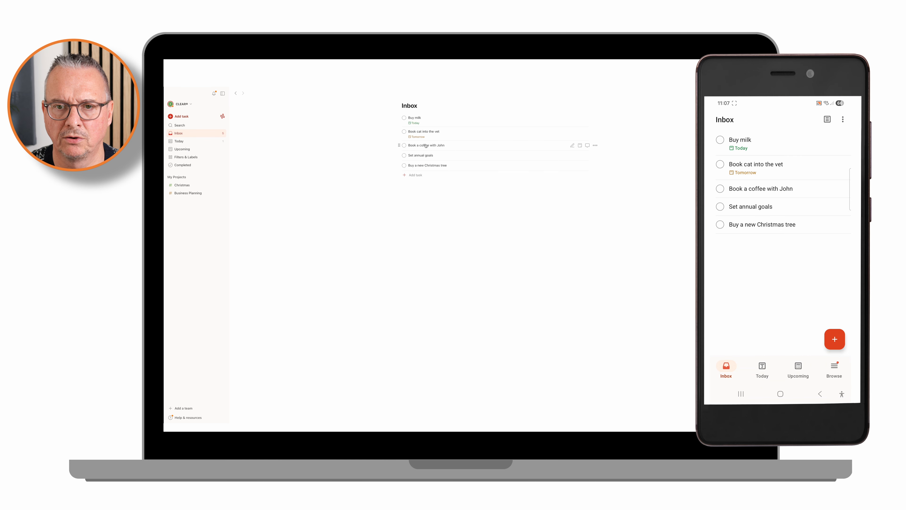
Step: Create a new label "This Week" on the Inbox task for booking a coffee and close the task
{"action": "left_click", "coordinate": [426, 145]}
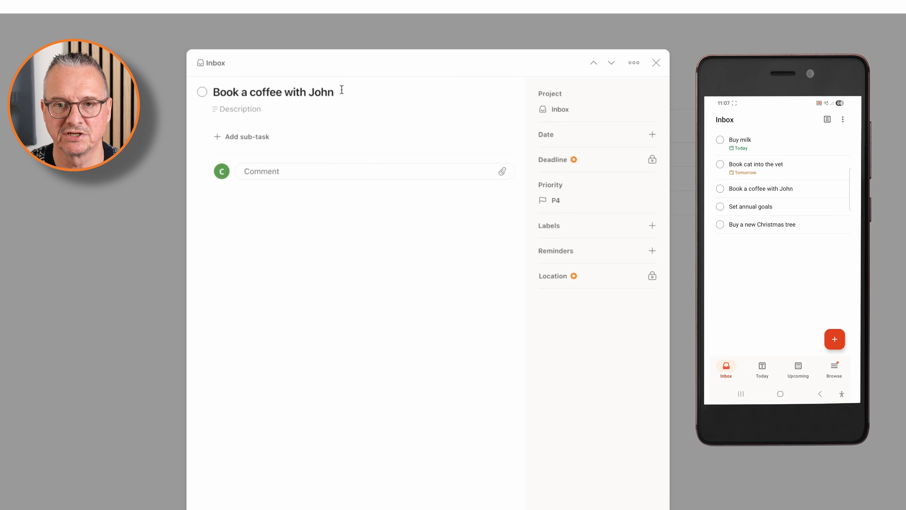
{"action": "left_click", "coordinate": [652, 227]}
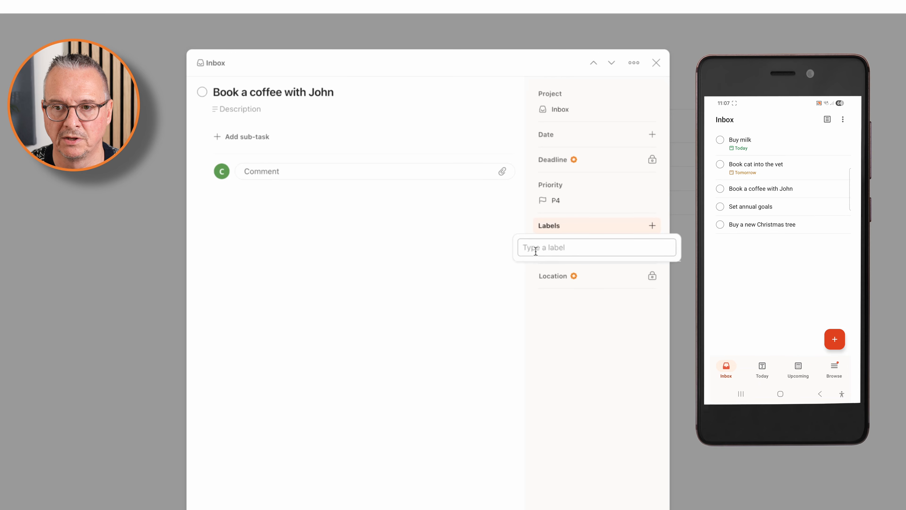
{"action": "type", "text": "This Week"}
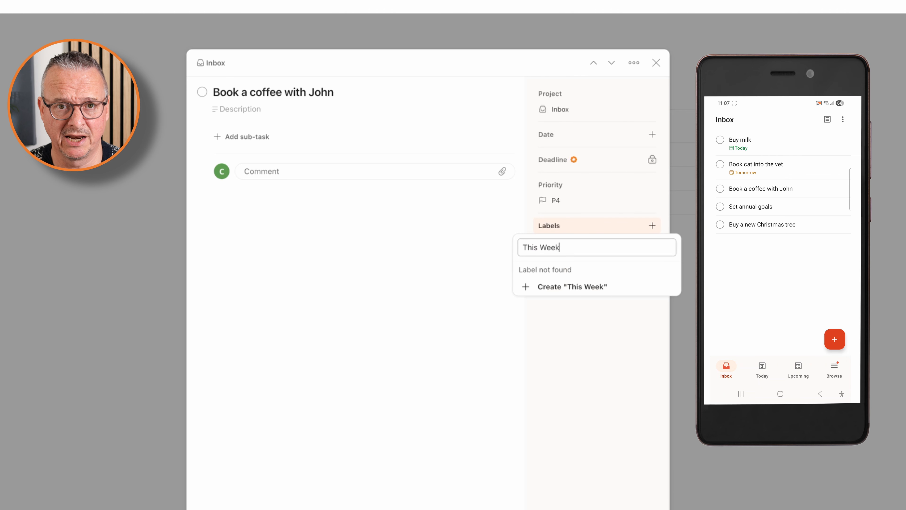
{"action": "left_click", "coordinate": [549, 287]}
{"action": "left_click", "coordinate": [515, 305]}
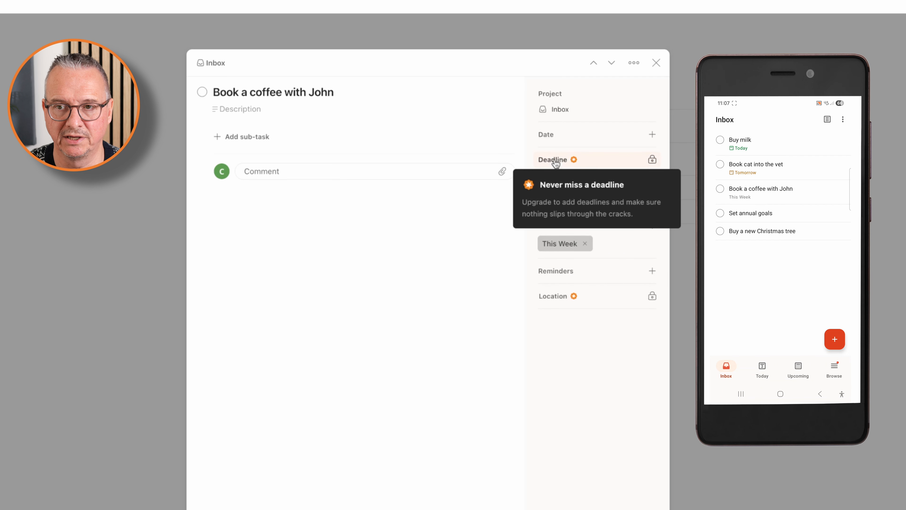
{"action": "left_click", "coordinate": [656, 63]}
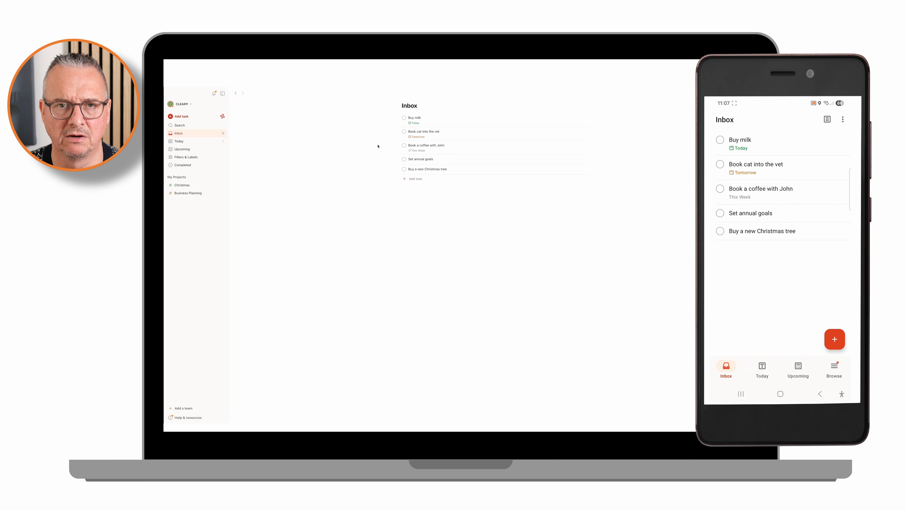
Step: Add the "This Week" label to the favorites and open its task list from there
{"action": "left_click", "coordinate": [192, 159]}
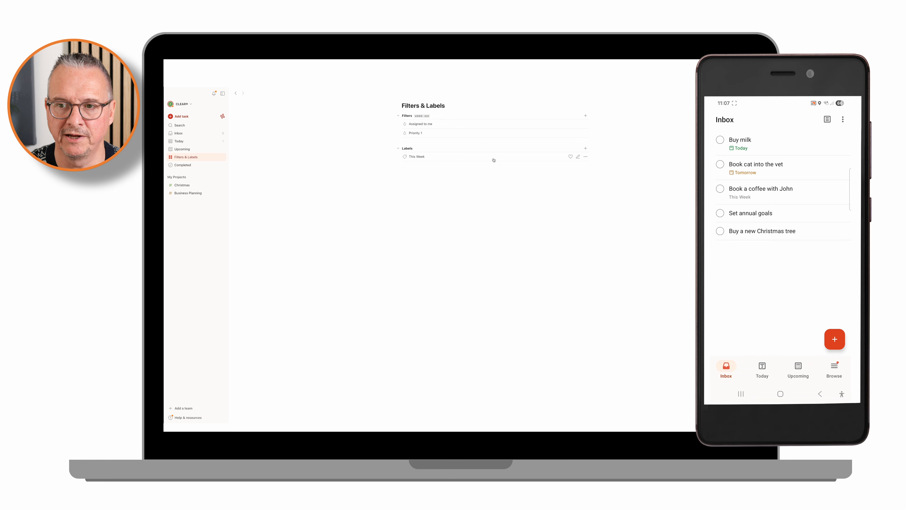
{"action": "left_click", "coordinate": [571, 156]}
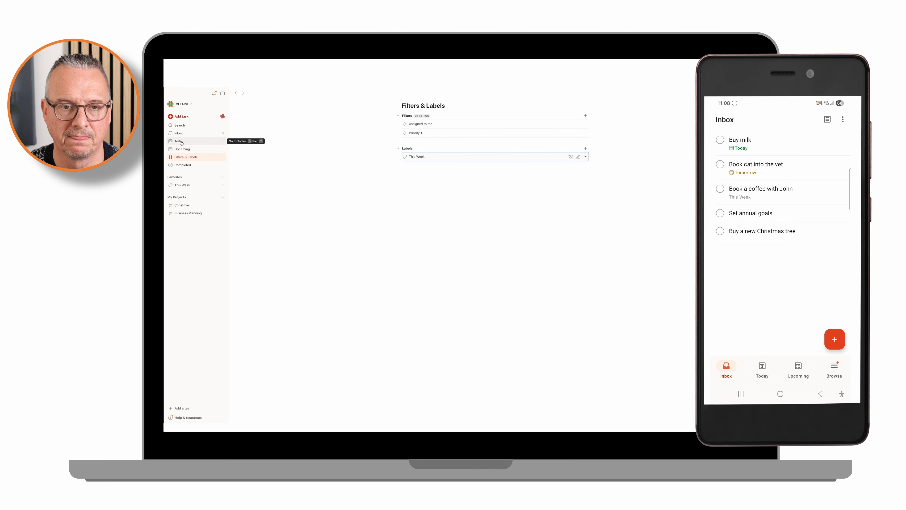
{"action": "left_click", "coordinate": [178, 133]}
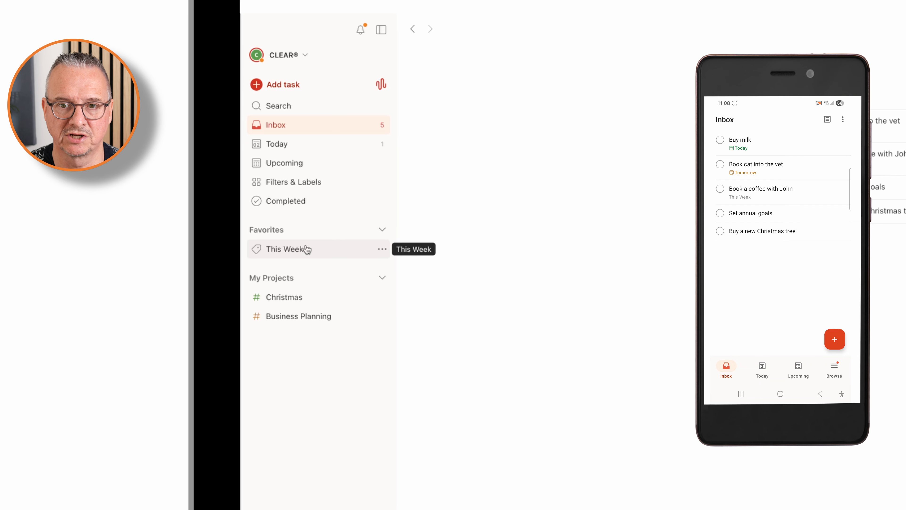
{"action": "left_click", "coordinate": [307, 249]}
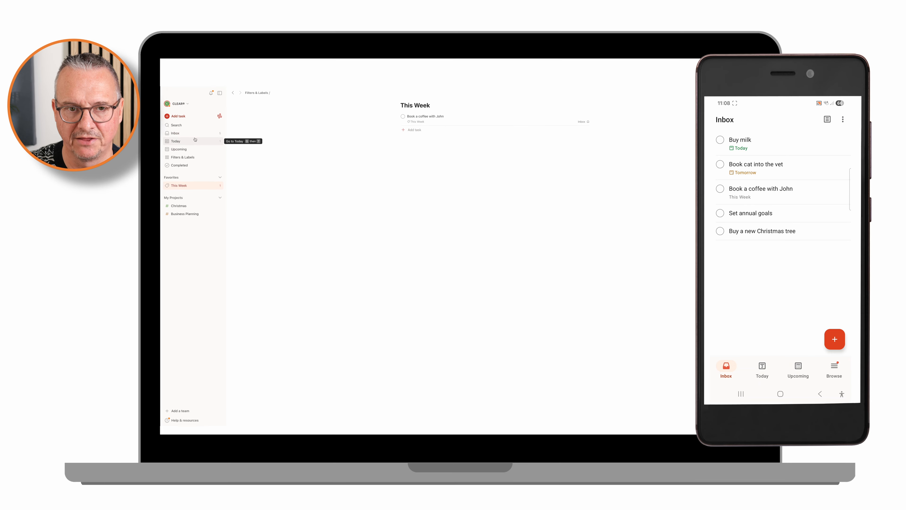
Step: Review where the tasks appear in the Today, Inbox, Upcoming and This Week views
{"action": "left_click", "coordinate": [199, 140]}
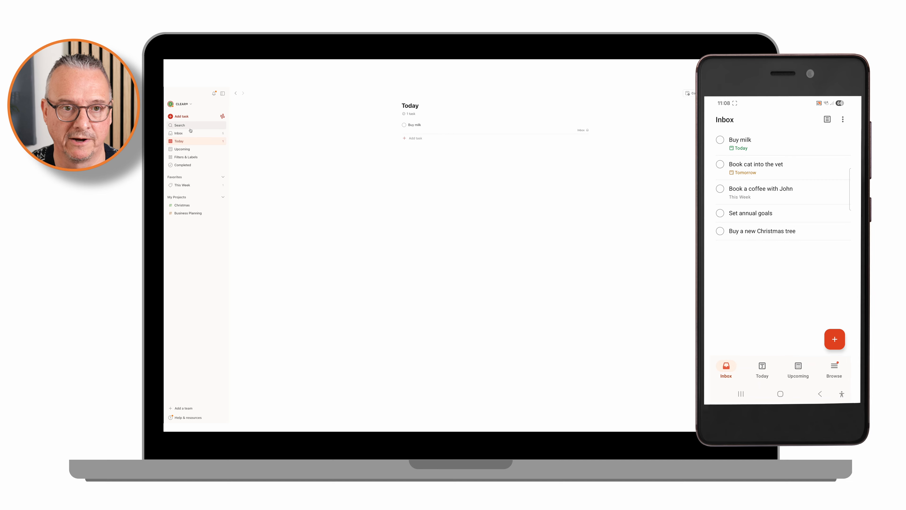
{"action": "left_click", "coordinate": [192, 134]}
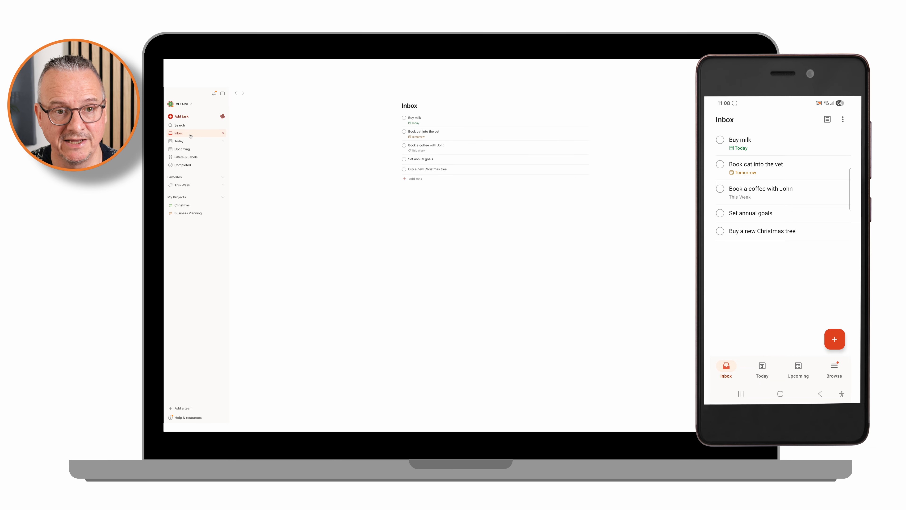
{"action": "left_click", "coordinate": [191, 151]}
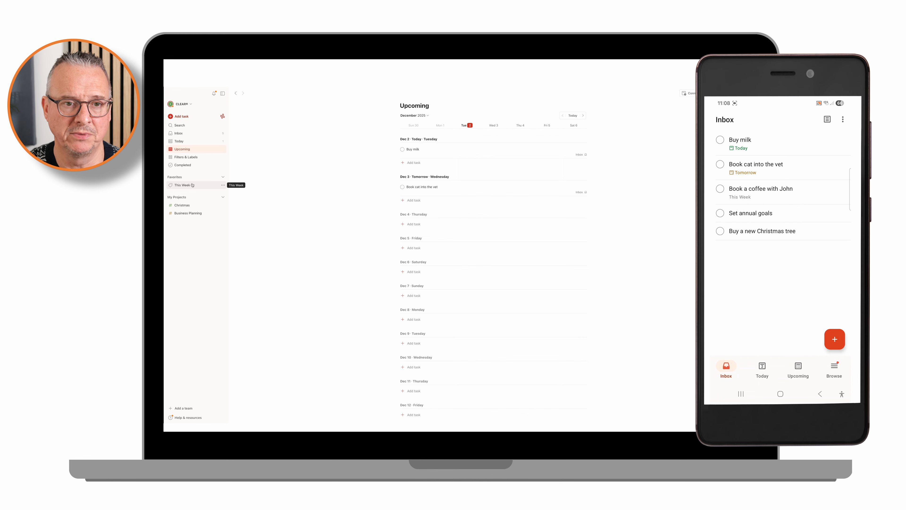
{"action": "left_click", "coordinate": [197, 142]}
{"action": "left_click", "coordinate": [190, 186]}
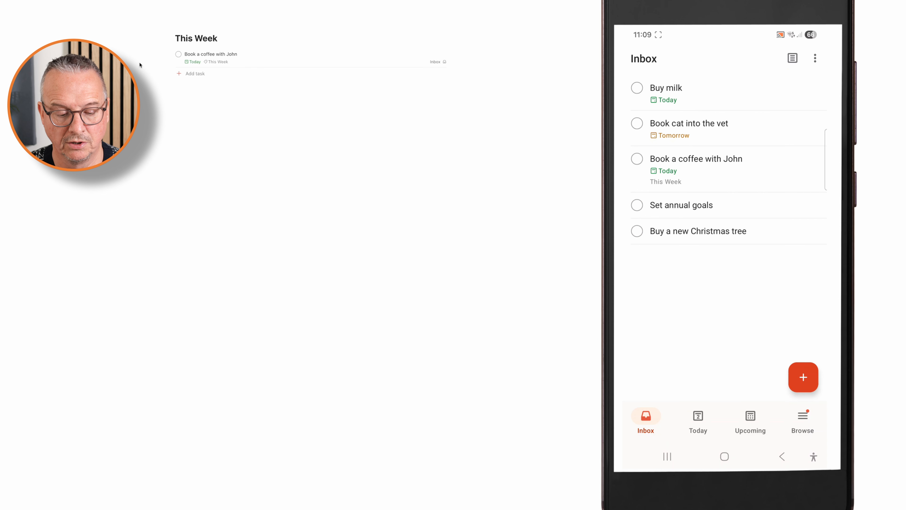
Step: Move the Inbox tasks "Set annual goals" to the Business Planning project and "Buy a new Christmas tree" to the Christmas project
{"action": "left_click", "coordinate": [176, 141]}
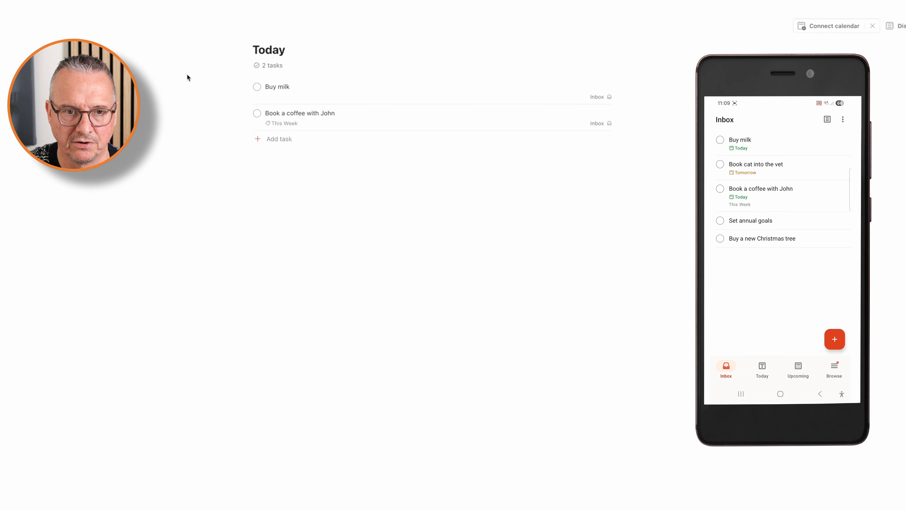
{"action": "left_click", "coordinate": [183, 186]}
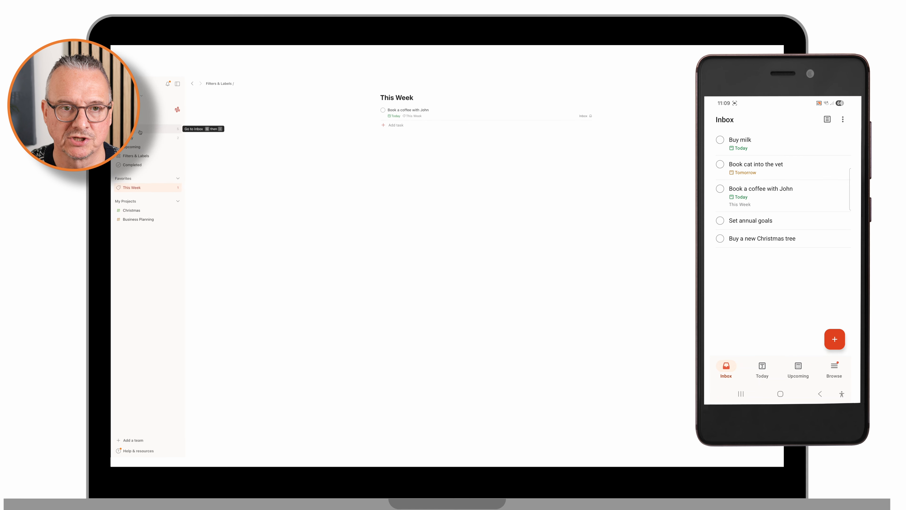
{"action": "left_click", "coordinate": [140, 132]}
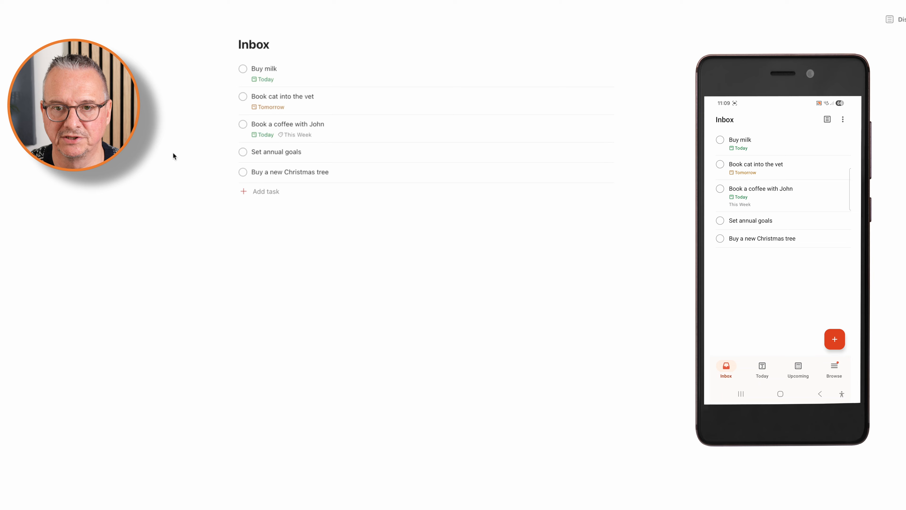
{"action": "left_click_drag", "start_coordinate": [252, 152], "coordinate": [185, 222]}
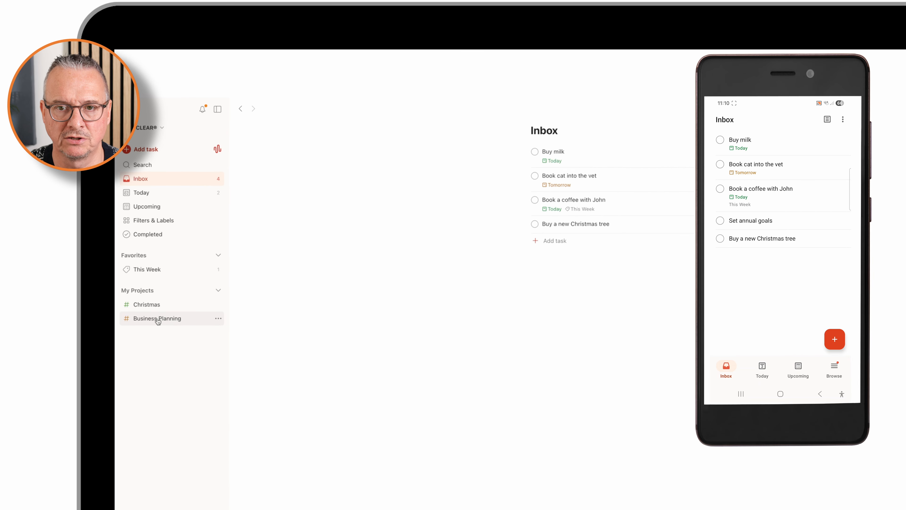
{"action": "left_click_drag", "start_coordinate": [523, 224], "coordinate": [162, 305]}
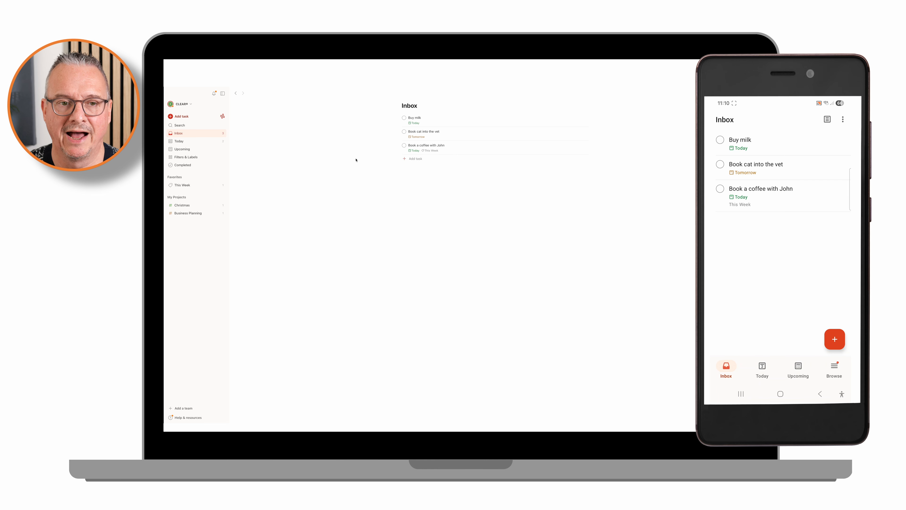
Step: Review the filters and labels, the This Week list, and the tasks in the Christmas and Business Planning projects
{"action": "left_click", "coordinate": [195, 159]}
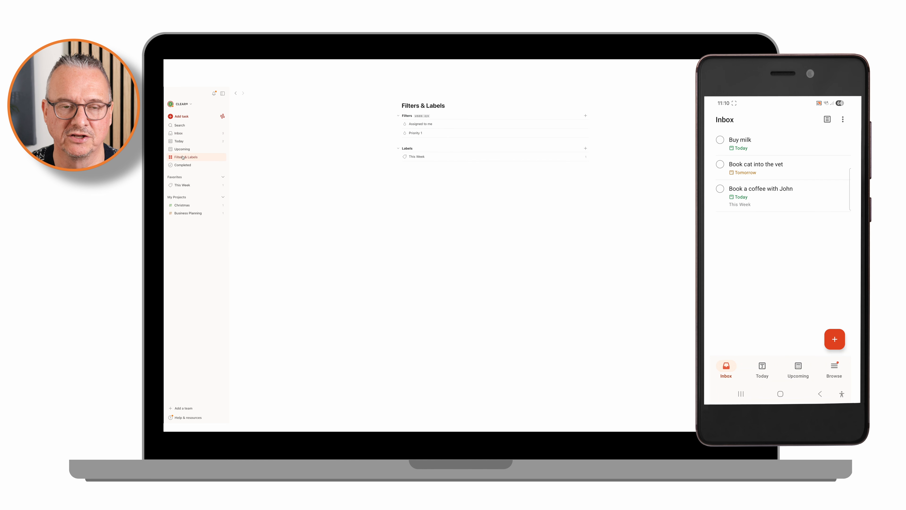
{"action": "left_click", "coordinate": [189, 186]}
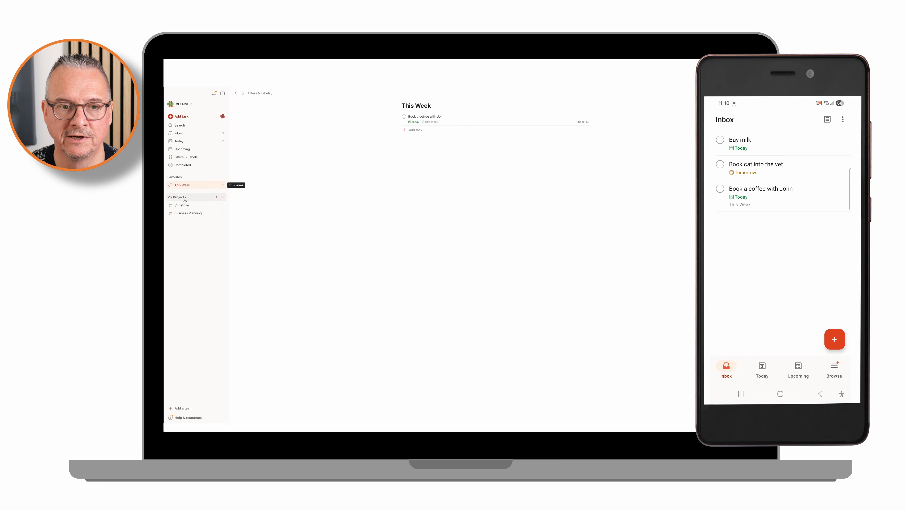
{"action": "left_click", "coordinate": [188, 207]}
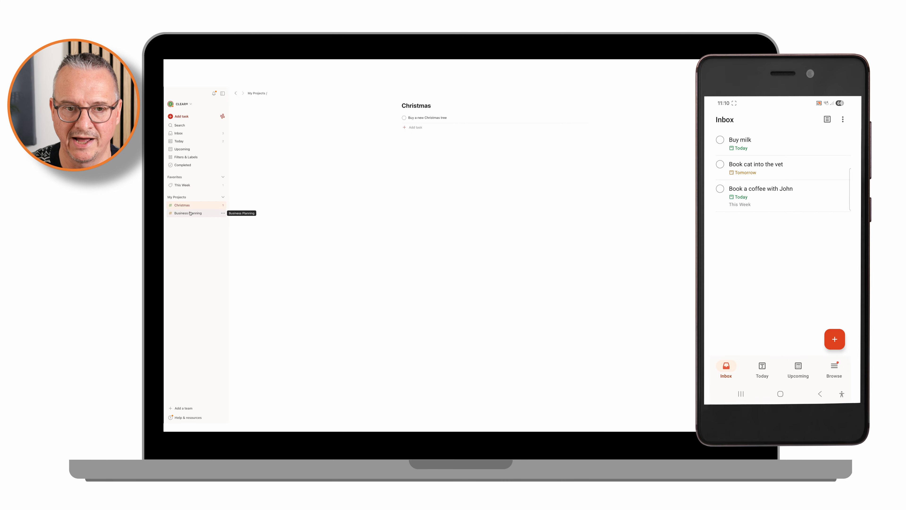
{"action": "left_click", "coordinate": [190, 214]}
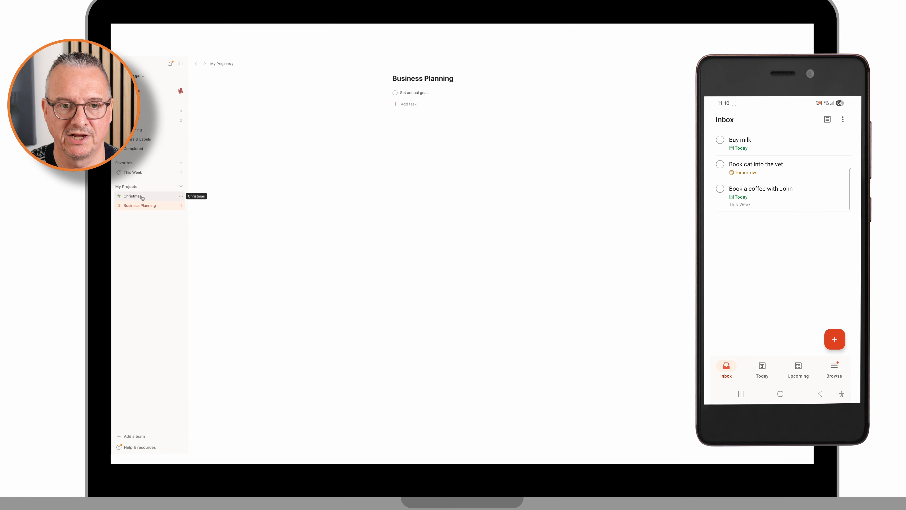
{"action": "left_click", "coordinate": [137, 197]}
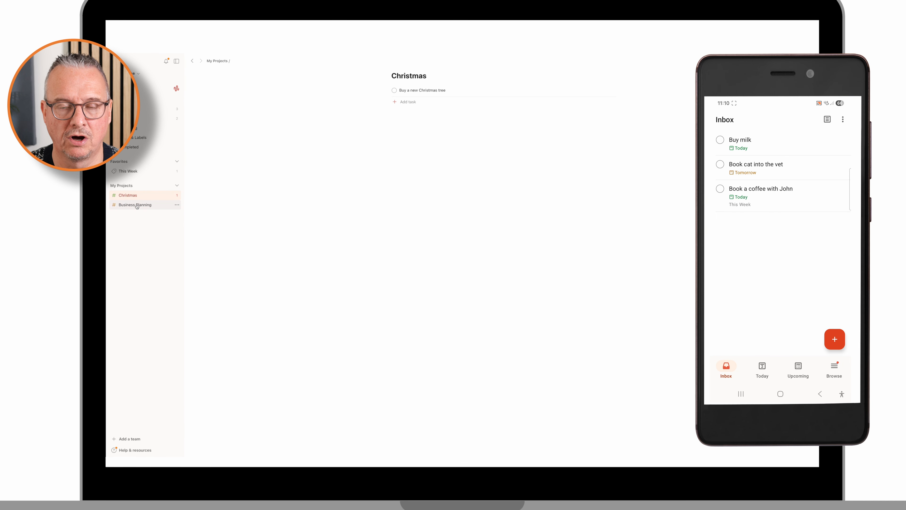
{"action": "left_click", "coordinate": [137, 207]}
Step: Add the "This Week" label to the task "Buy a new Christmas tree" in the Christmas project and close the task
{"action": "left_click", "coordinate": [135, 196]}
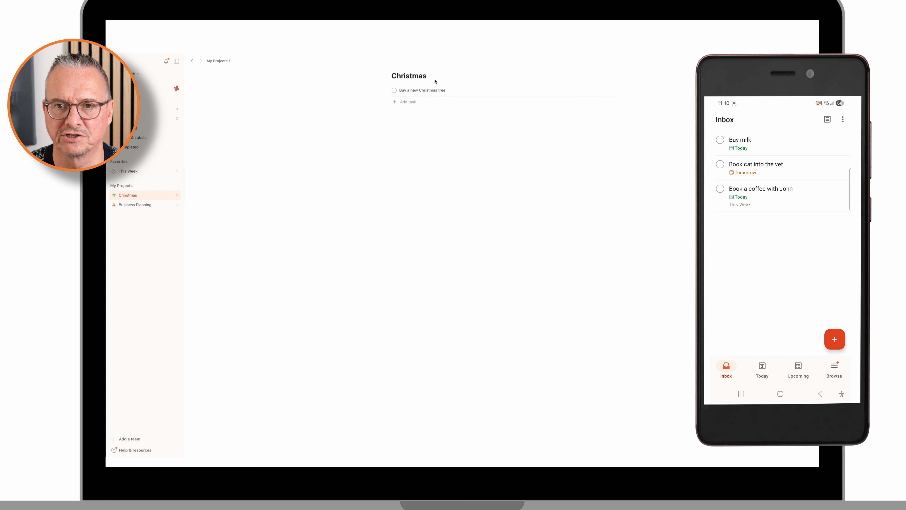
{"action": "left_click", "coordinate": [431, 90]}
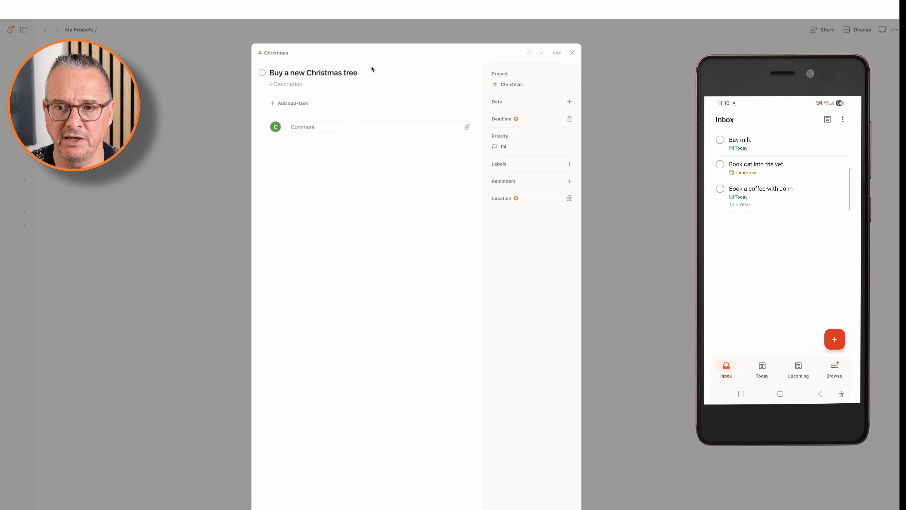
{"action": "left_click", "coordinate": [501, 165]}
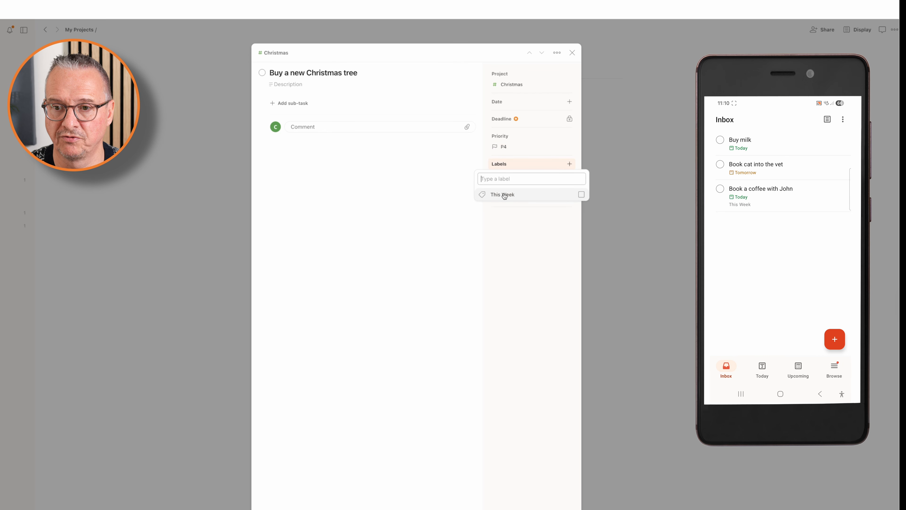
{"action": "left_click", "coordinate": [580, 195]}
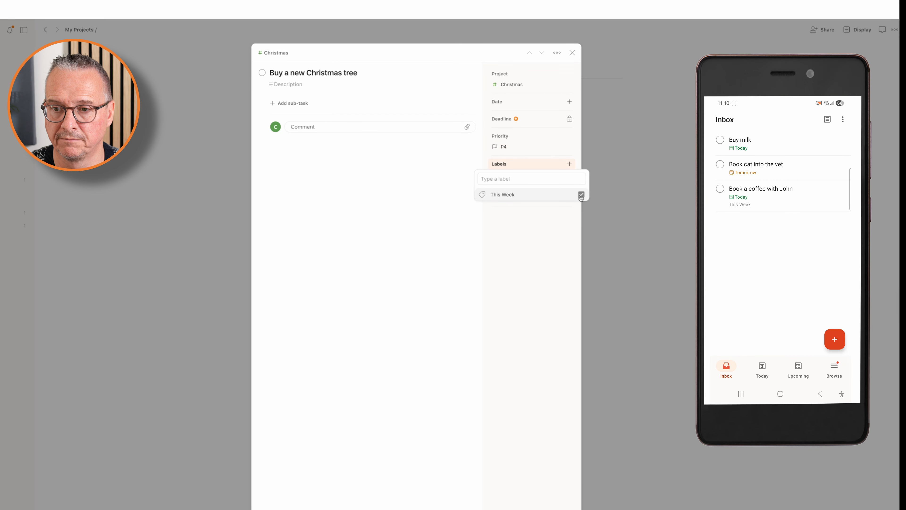
{"action": "left_click", "coordinate": [572, 53]}
{"action": "left_click", "coordinate": [572, 53]}
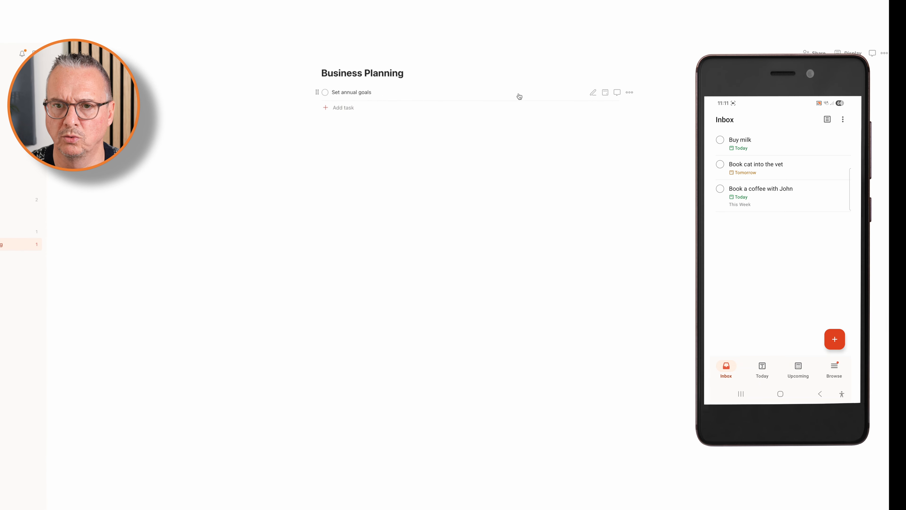
Step: Add the "This Week" label to the task "Set annual goals" in the Business Planning project and close the task
{"action": "left_click", "coordinate": [520, 96]}
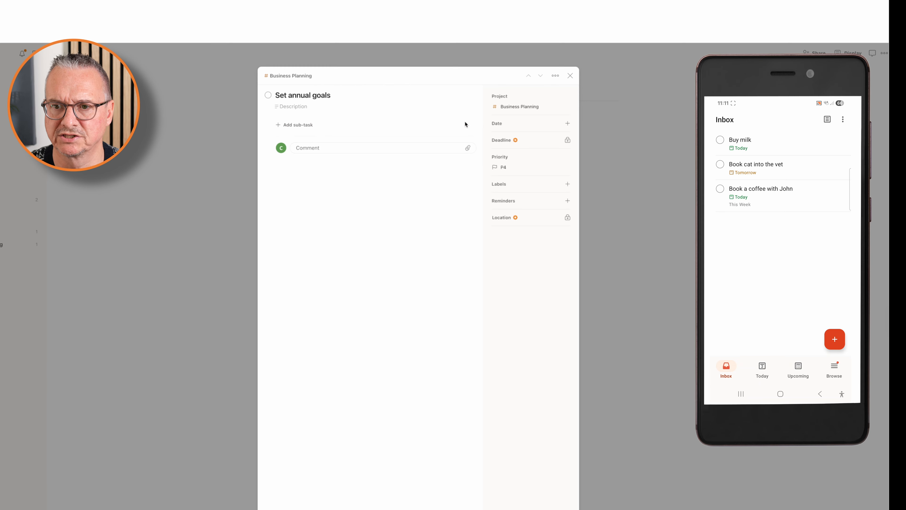
{"action": "left_click", "coordinate": [567, 184]}
{"action": "left_click", "coordinate": [562, 214]}
{"action": "left_click", "coordinate": [361, 138]}
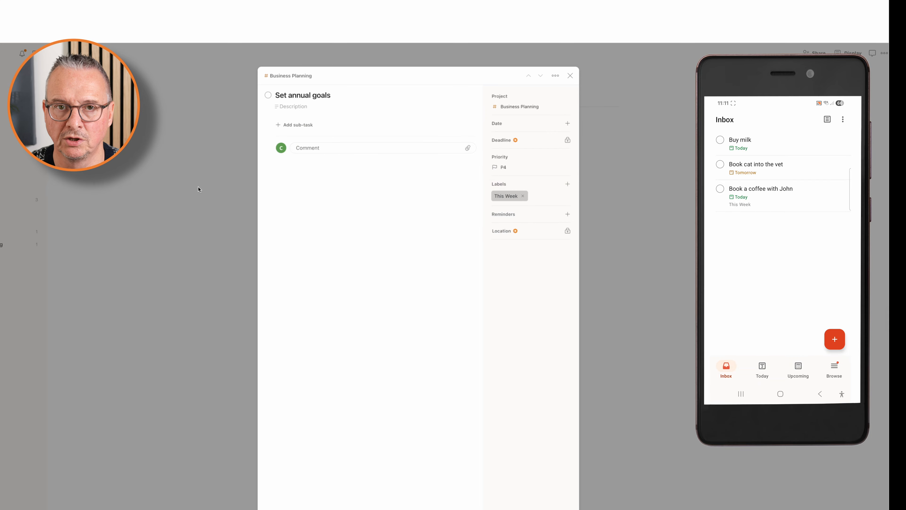
{"action": "left_click", "coordinate": [211, 191]}
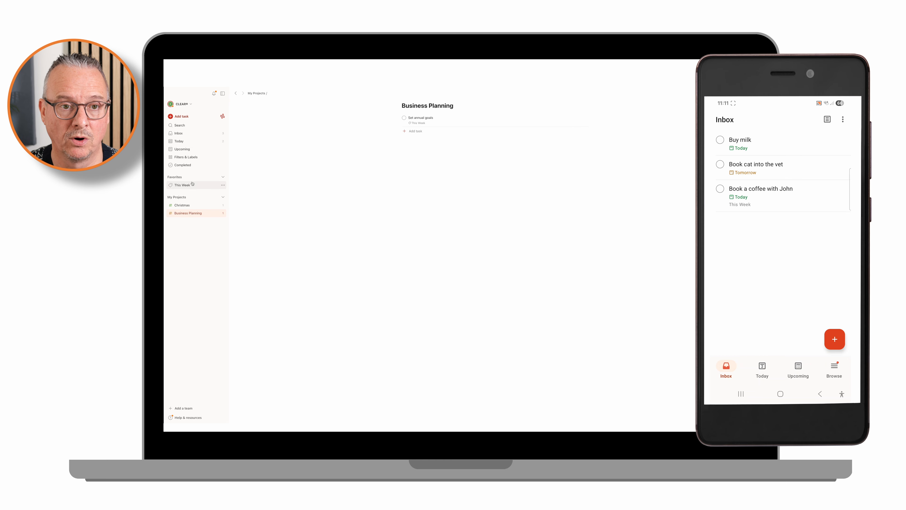
Step: Compare the Today and This Week lists, and show only the archived projects in the My Projects overview
{"action": "left_click", "coordinate": [193, 142]}
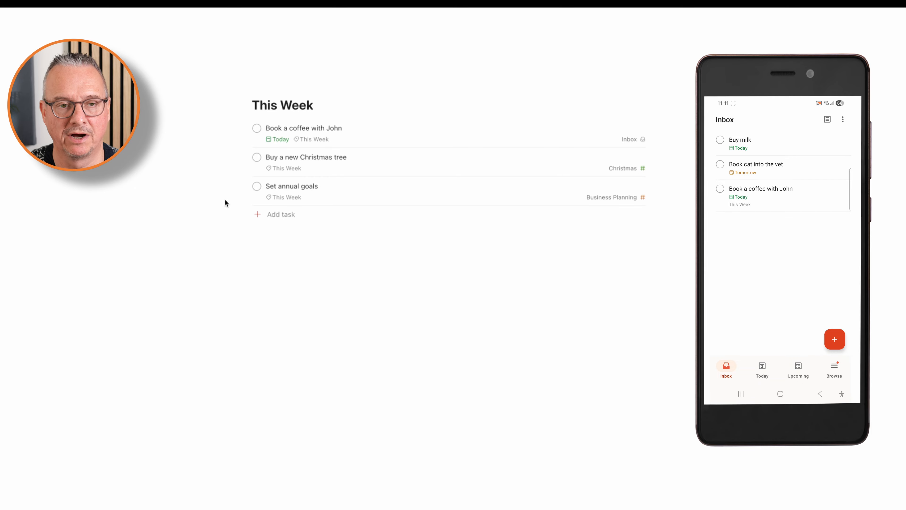
{"action": "left_click", "coordinate": [187, 142]}
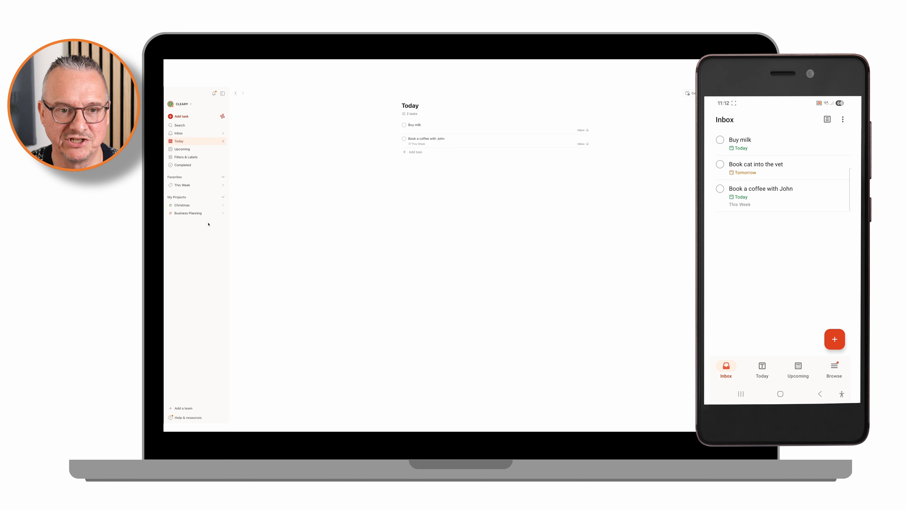
{"action": "left_click", "coordinate": [181, 198]}
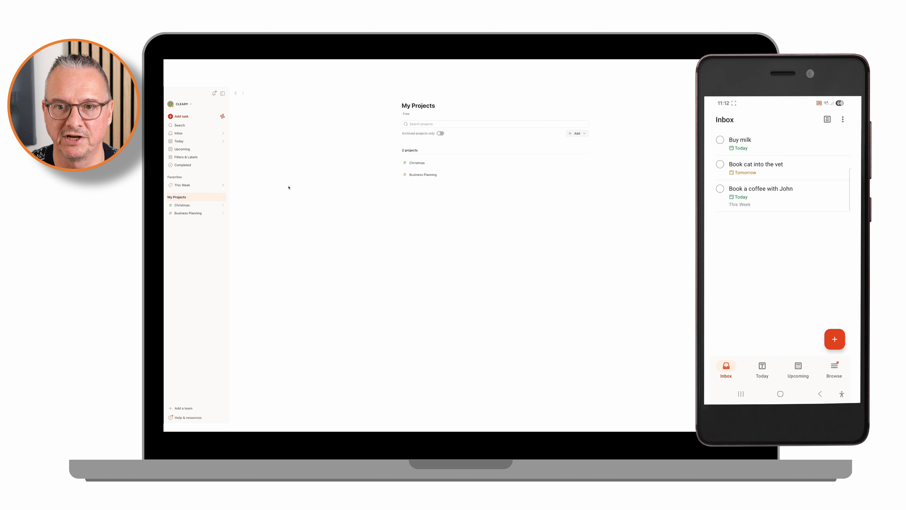
{"action": "left_click", "coordinate": [438, 134]}
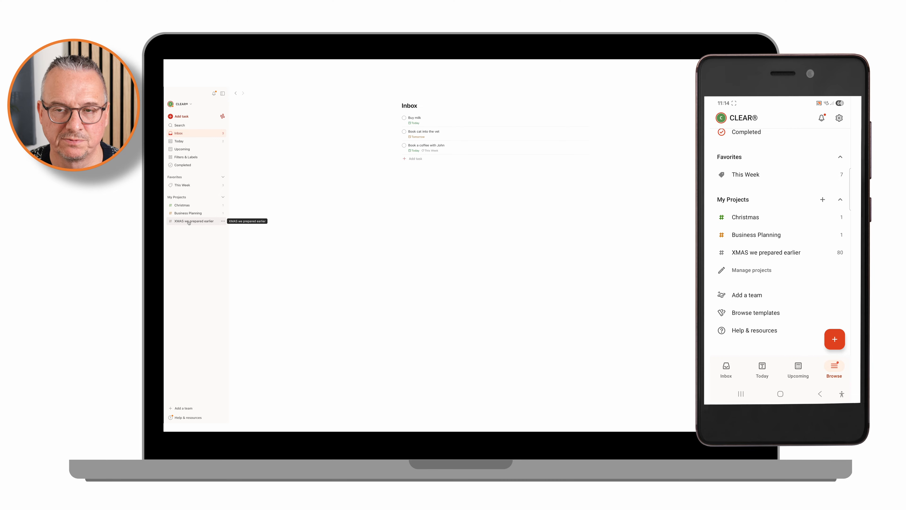
Step: In the project "XMAS we prepared earlier", schedule the task "Review this list" to recur every Saturday and close it
{"action": "left_click", "coordinate": [189, 221]}
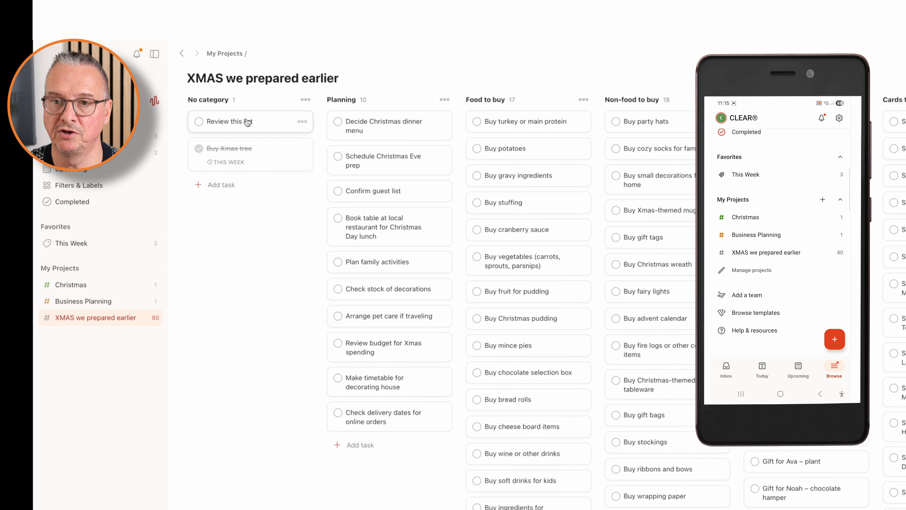
{"action": "left_click", "coordinate": [248, 122]}
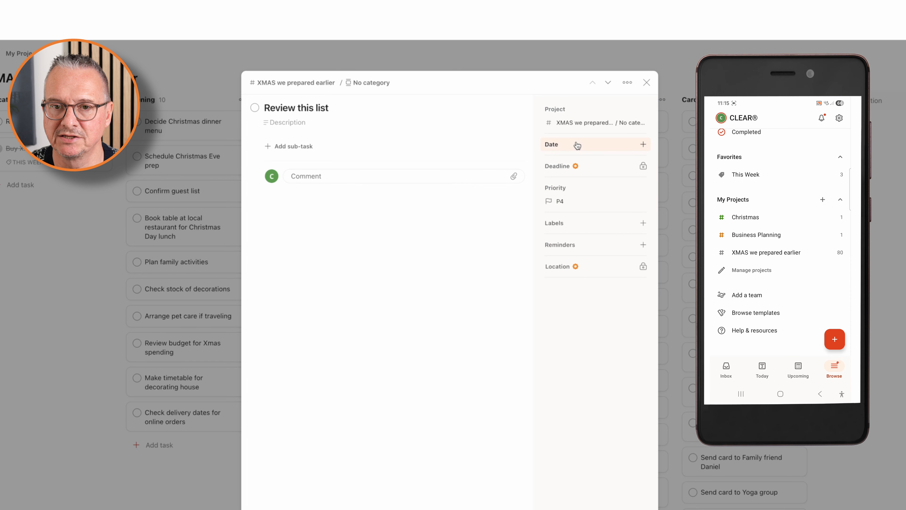
{"action": "left_click", "coordinate": [338, 109]}
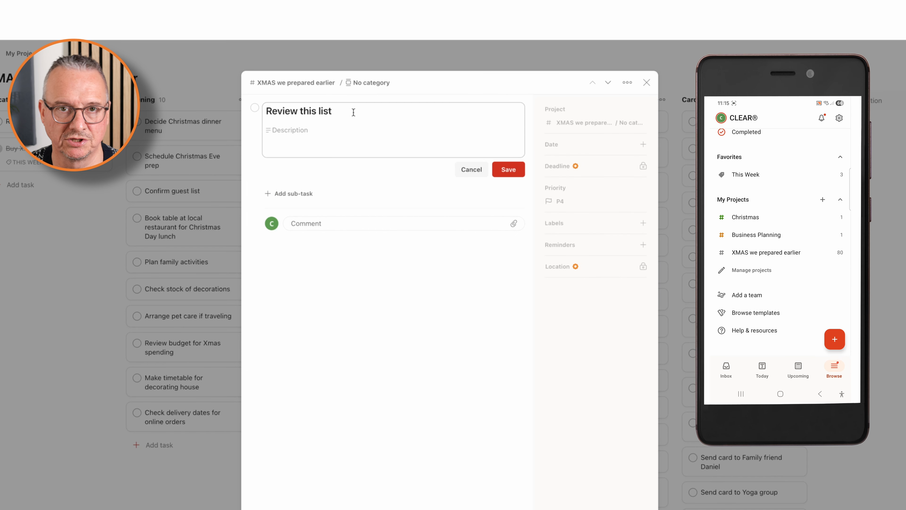
{"action": "type", "text": "every "}
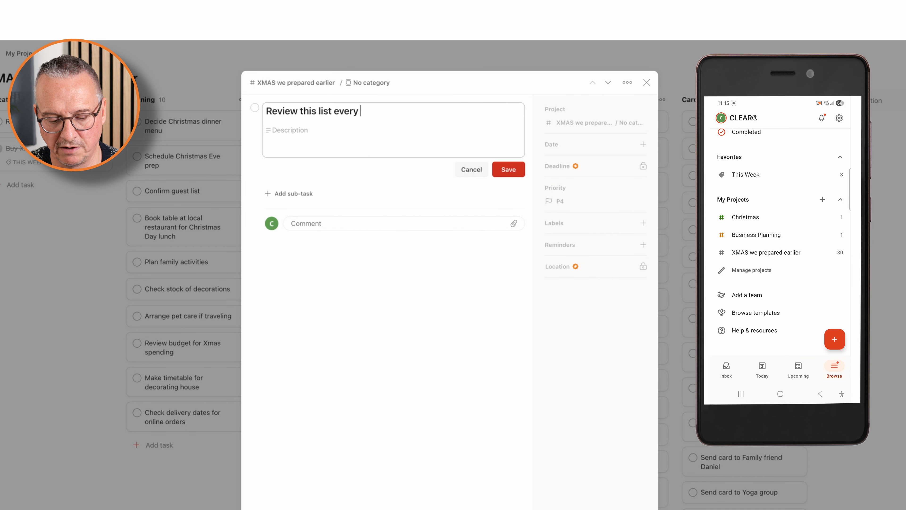
{"action": "type", "text": "saturday"}
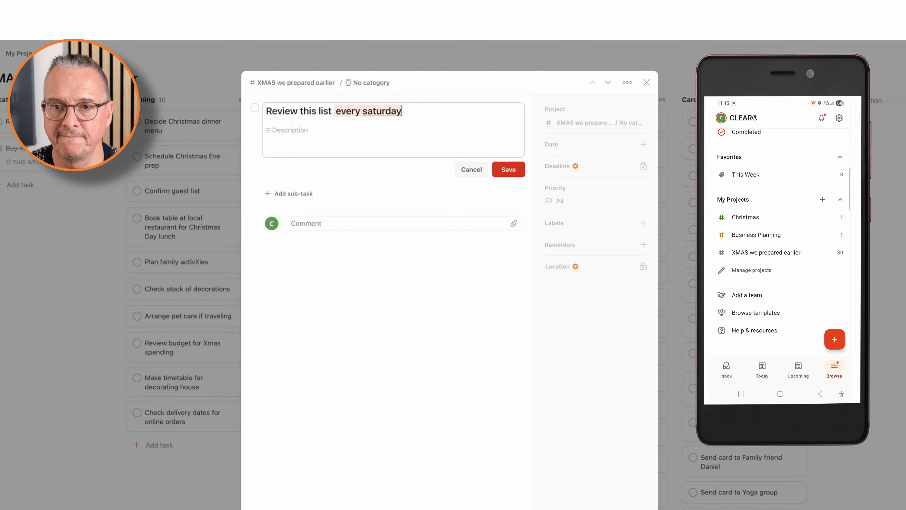
{"action": "left_click", "coordinate": [505, 168]}
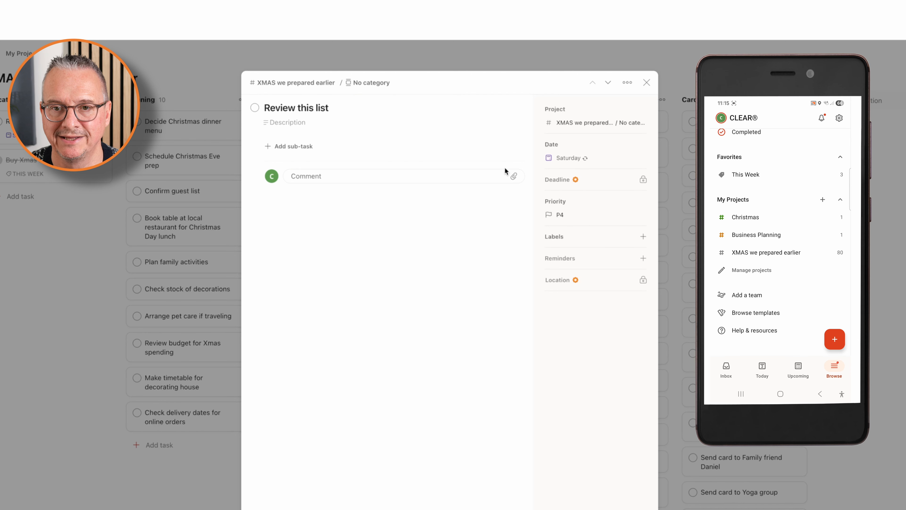
{"action": "left_click", "coordinate": [646, 85]}
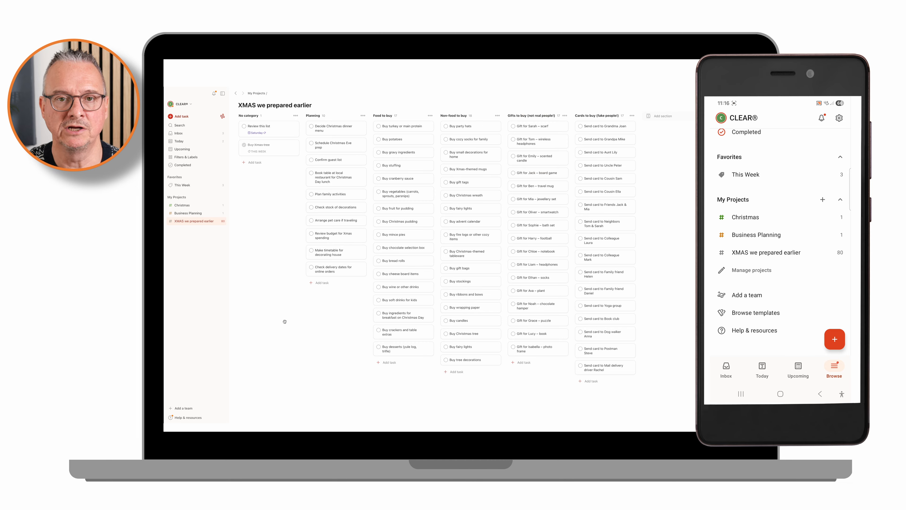
Step: Add the "This Week" label to the task "Buy party hats" in the Non-food to buy section and close it
{"action": "mouse_move", "coordinate": [308, 271]}
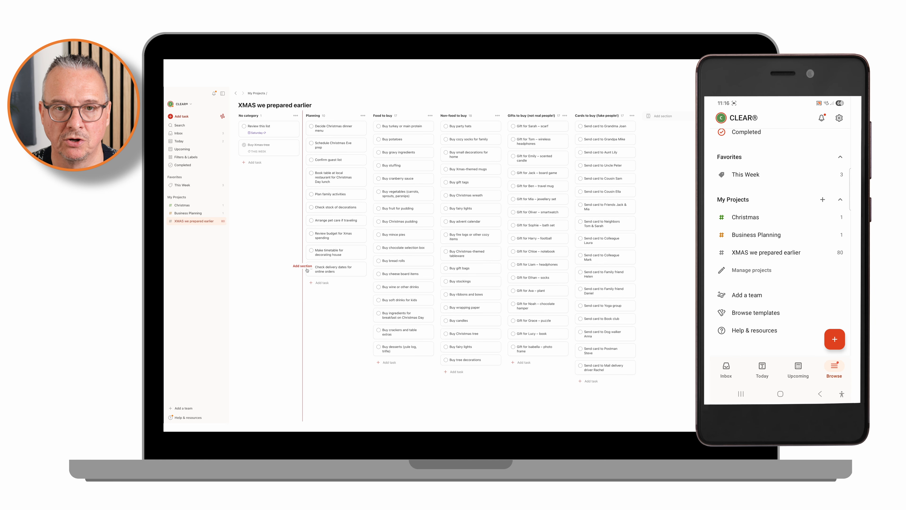
{"action": "left_click", "coordinate": [471, 129]}
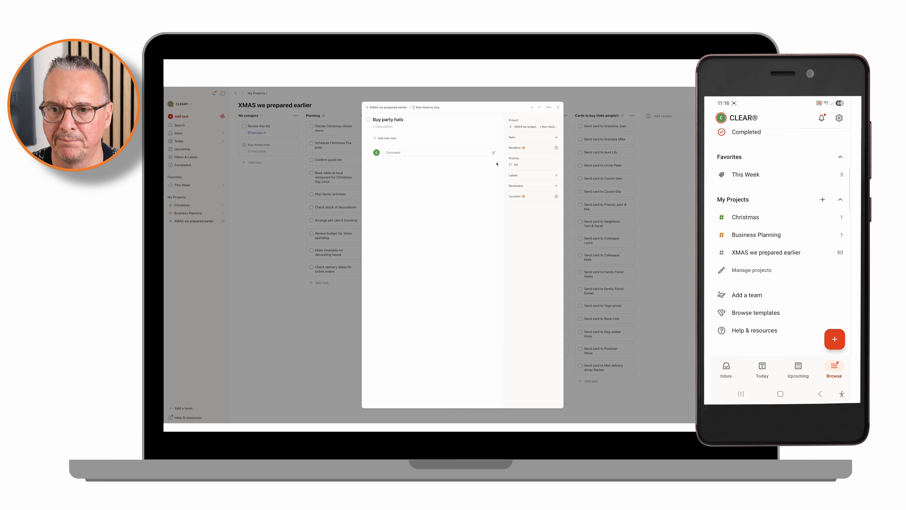
{"action": "left_click", "coordinate": [556, 175]}
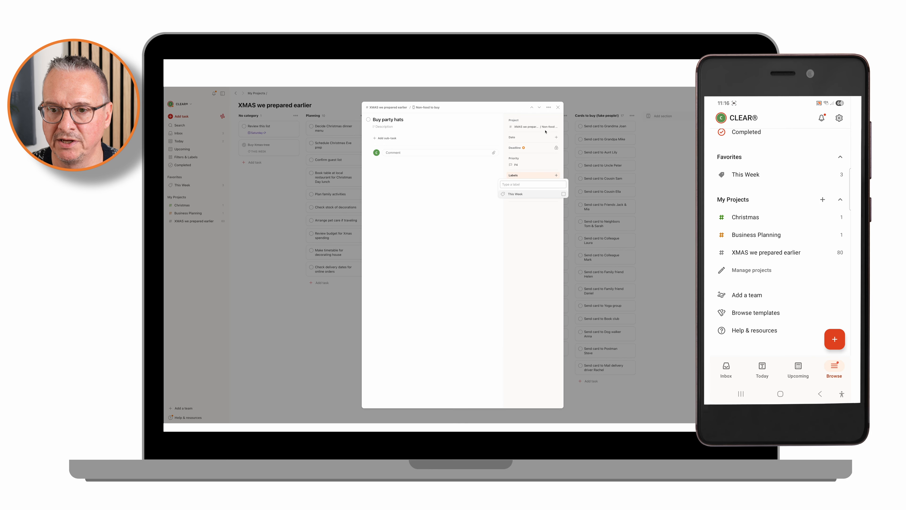
{"action": "left_click", "coordinate": [563, 193]}
{"action": "key", "text": "Escape"}
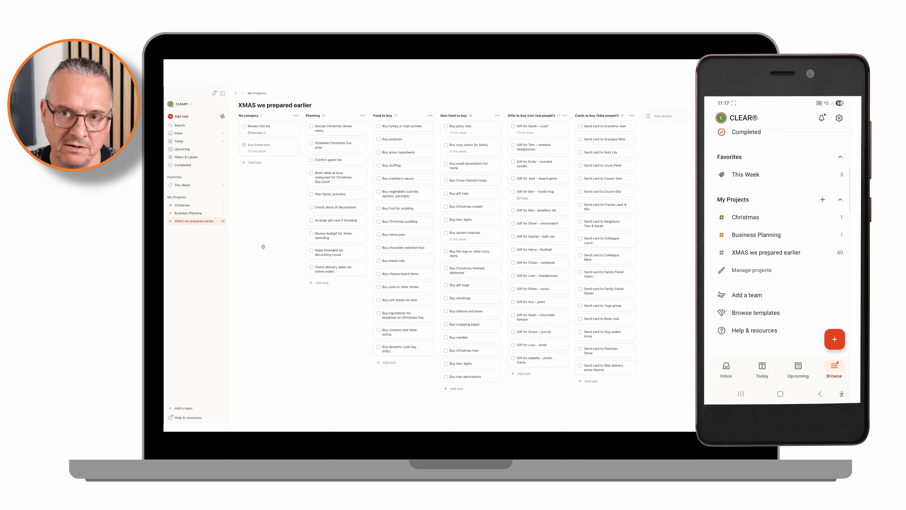
Step: Check which project tasks are collected in the This Week label list and in the Today view
{"action": "left_click", "coordinate": [194, 185]}
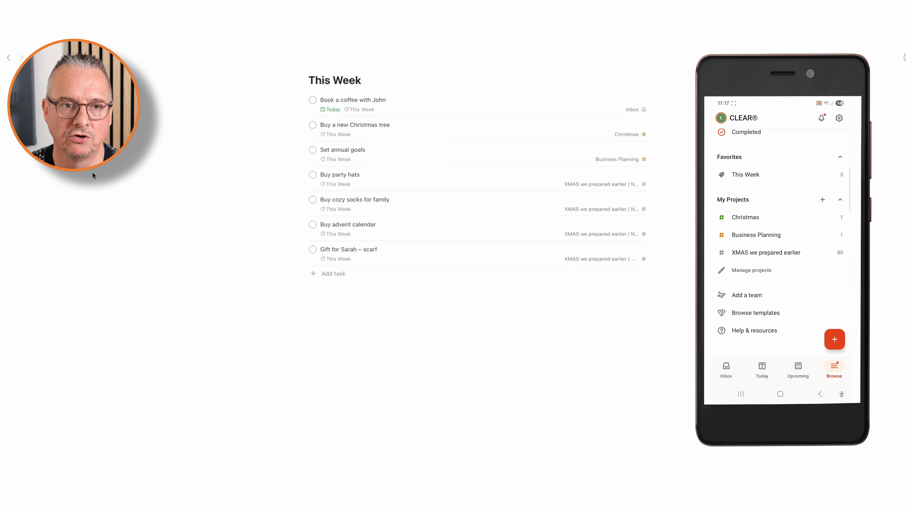
{"action": "key", "text": "g"}
{"action": "key", "text": "t"}
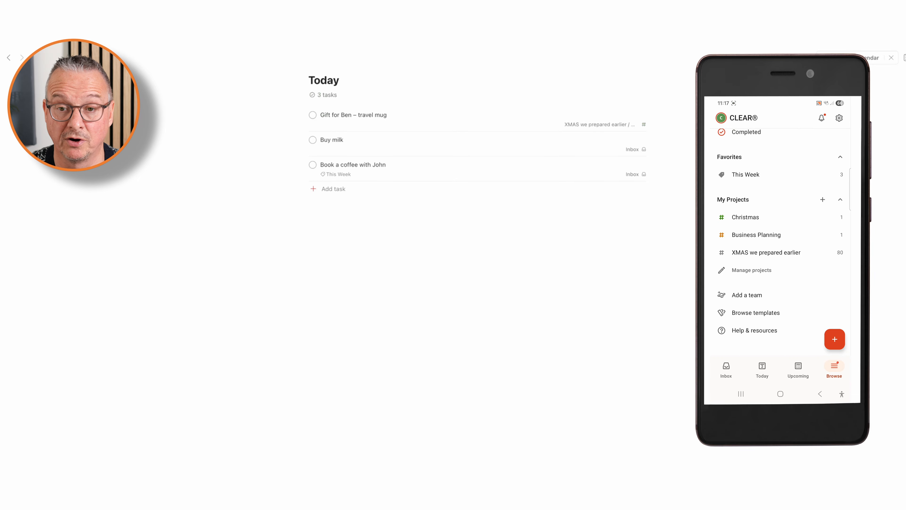
{"action": "left_click", "coordinate": [1, 235]}
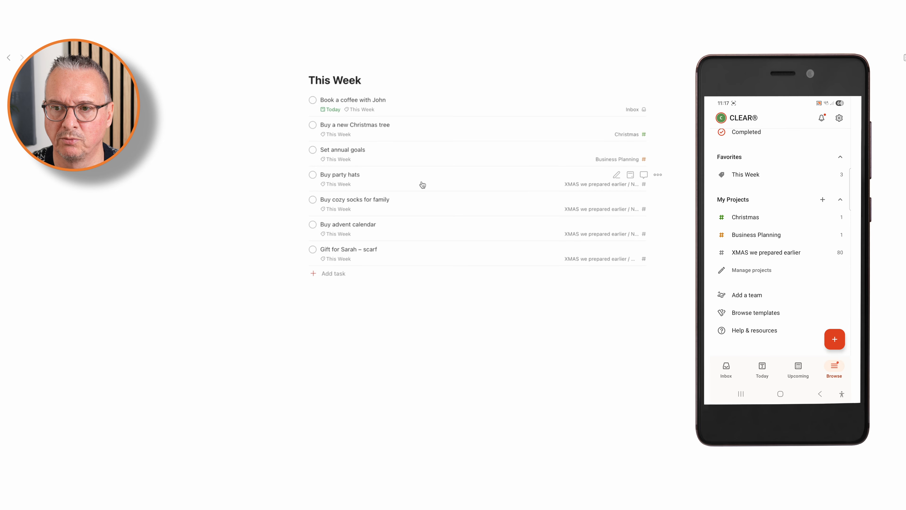
Step: Set the due date of the task "Buy party hats" to Today from the This Week list and save it
{"action": "left_click", "coordinate": [616, 175]}
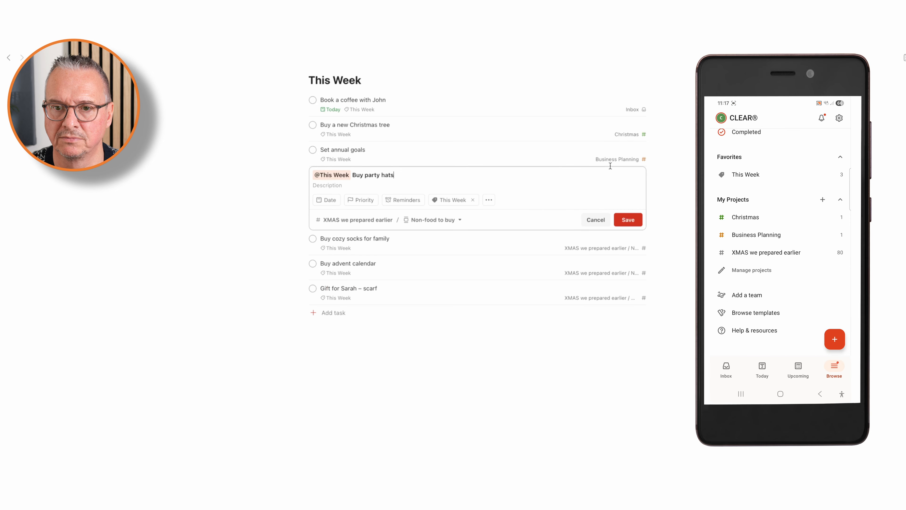
{"action": "left_click", "coordinate": [326, 199]}
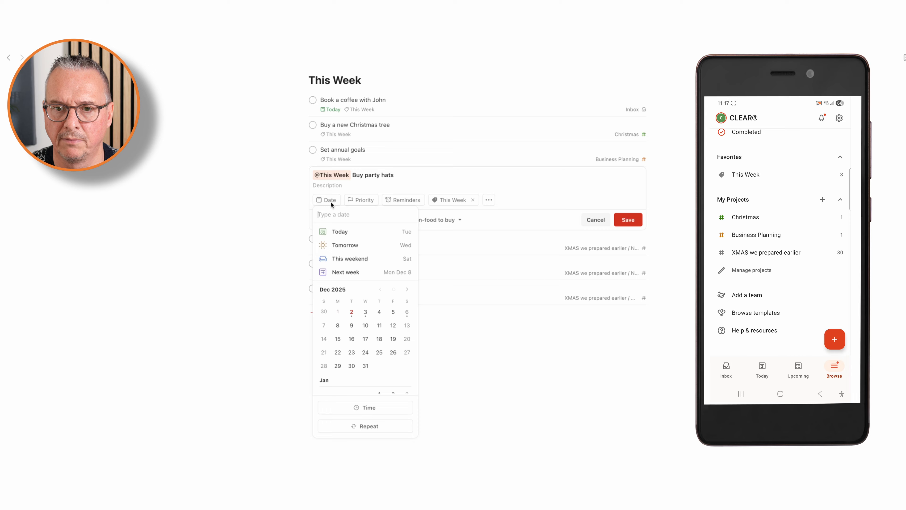
{"action": "left_click", "coordinate": [340, 231]}
{"action": "left_click", "coordinate": [629, 220]}
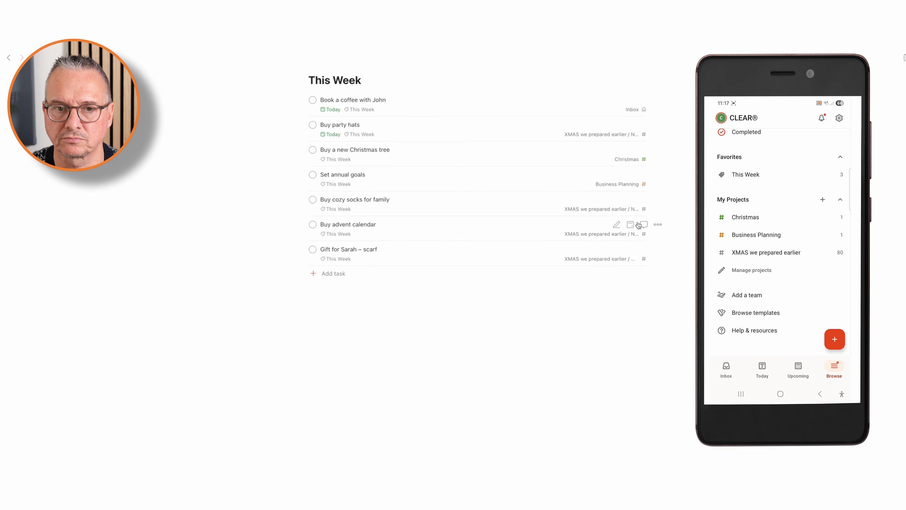
Step: Compare the tasks collected in the Today view with the "XMAS we prepared earlier" board, the Inbox and the This Week list
{"action": "left_click", "coordinate": [0, 125]}
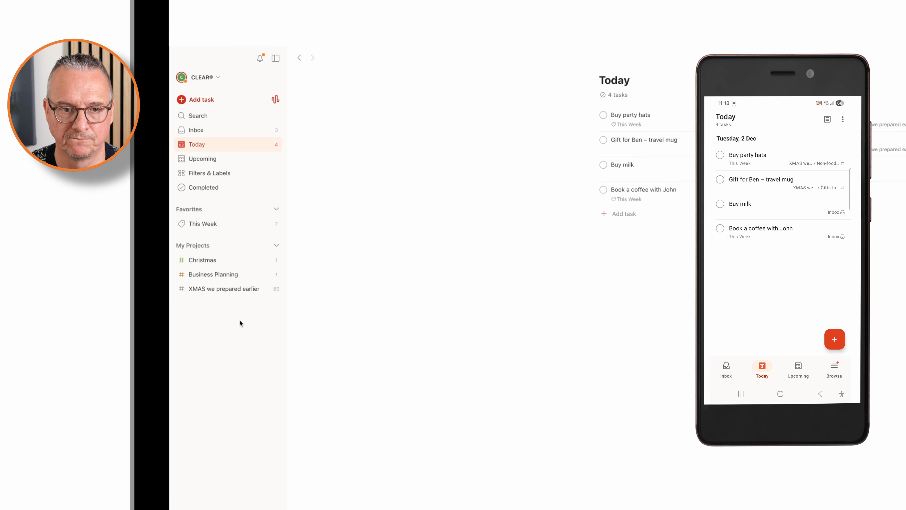
{"action": "left_click", "coordinate": [226, 288]}
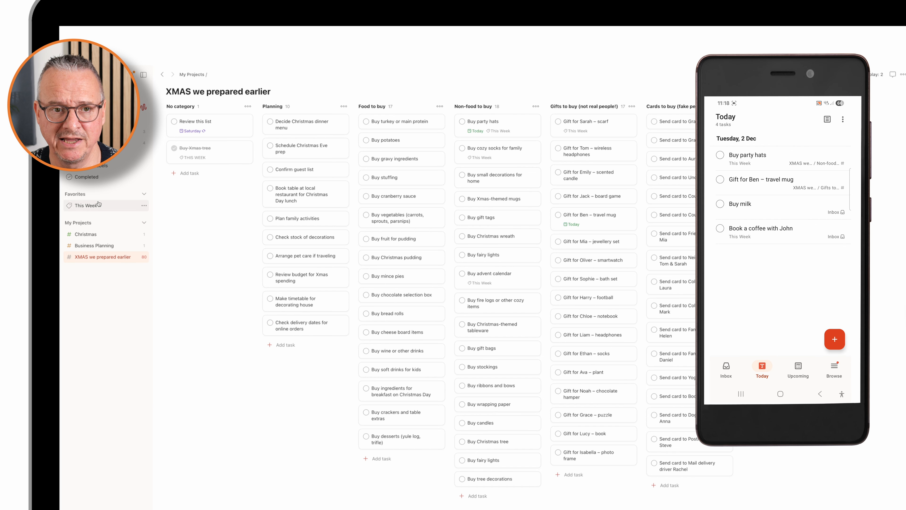
{"action": "left_click", "coordinate": [81, 143]}
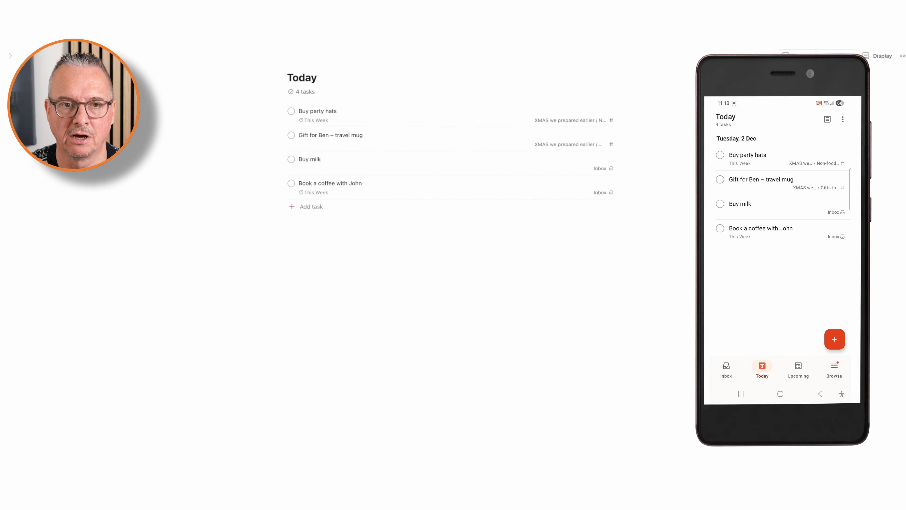
{"action": "left_click", "coordinate": [0, 102]}
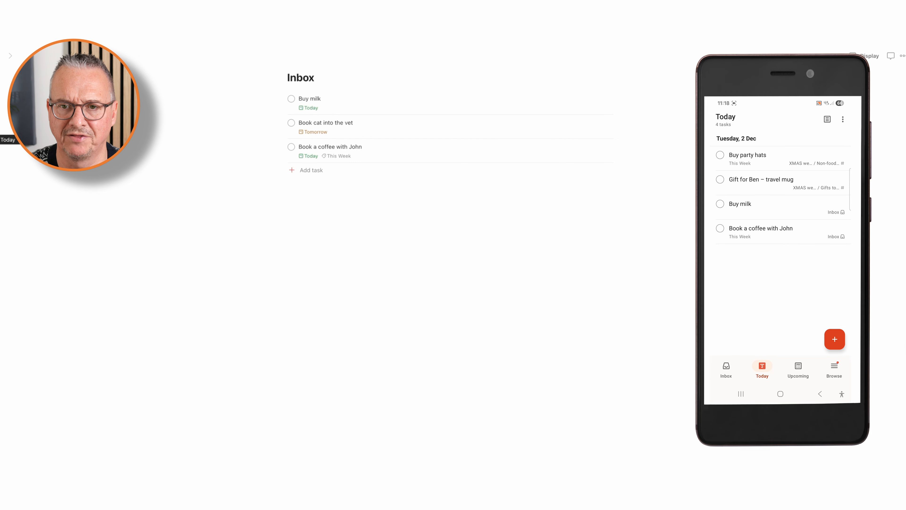
{"action": "left_click", "coordinate": [0, 140]}
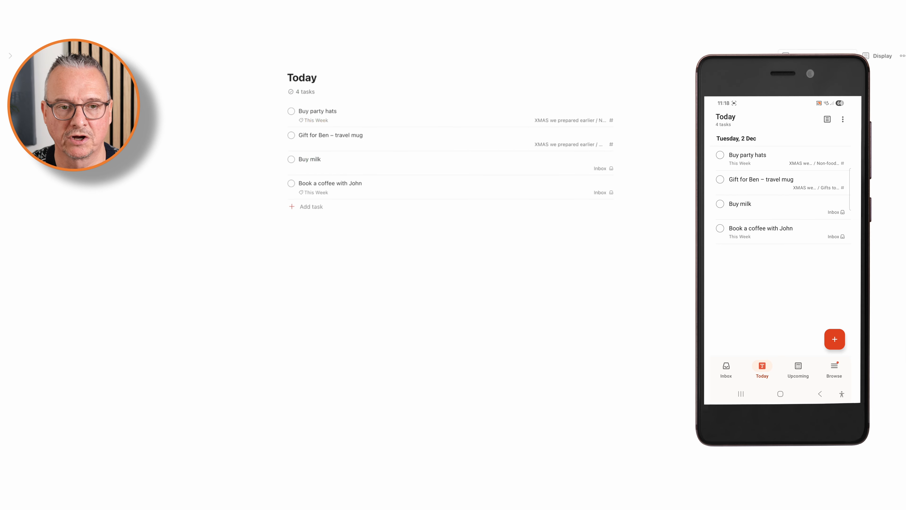
{"action": "left_click", "coordinate": [0, 215]}
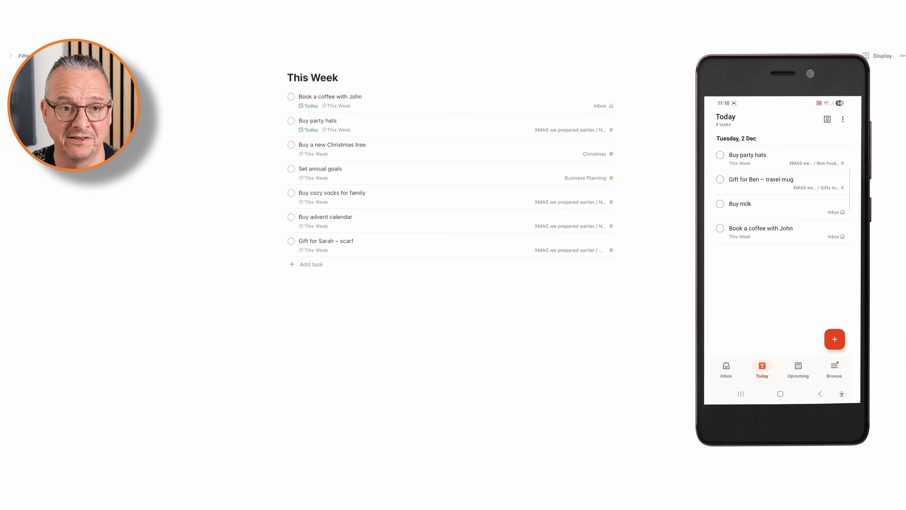
{"action": "left_click", "coordinate": [0, 140]}
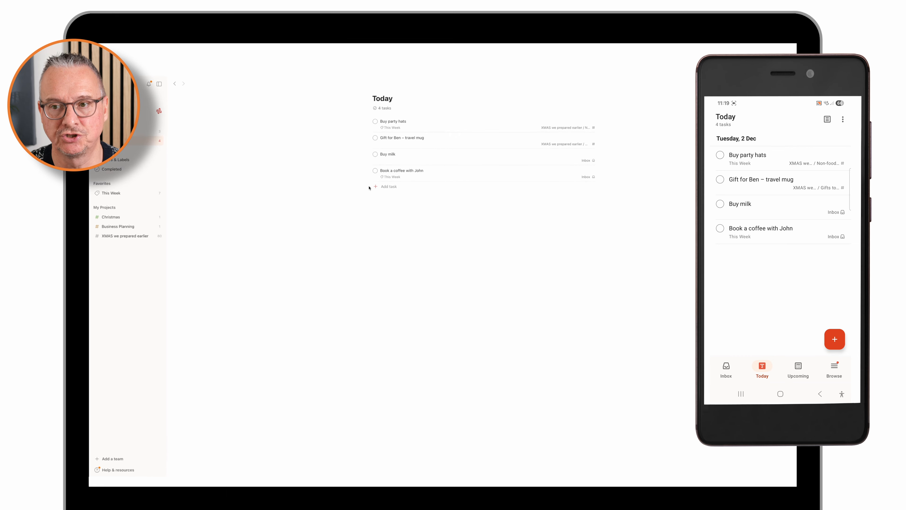
Step: Complete the tasks "Buy milk" and "Buy party hats" in the Today view
{"action": "left_click", "coordinate": [292, 159]}
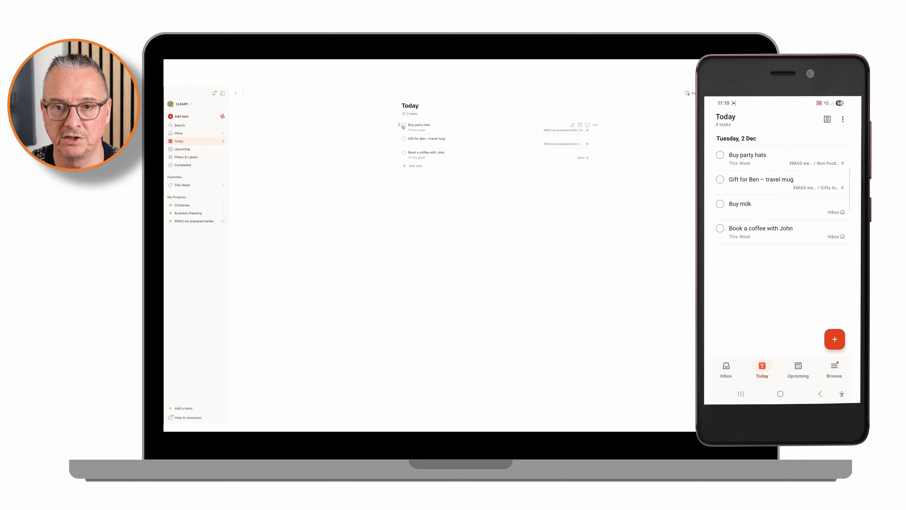
{"action": "left_click", "coordinate": [404, 126]}
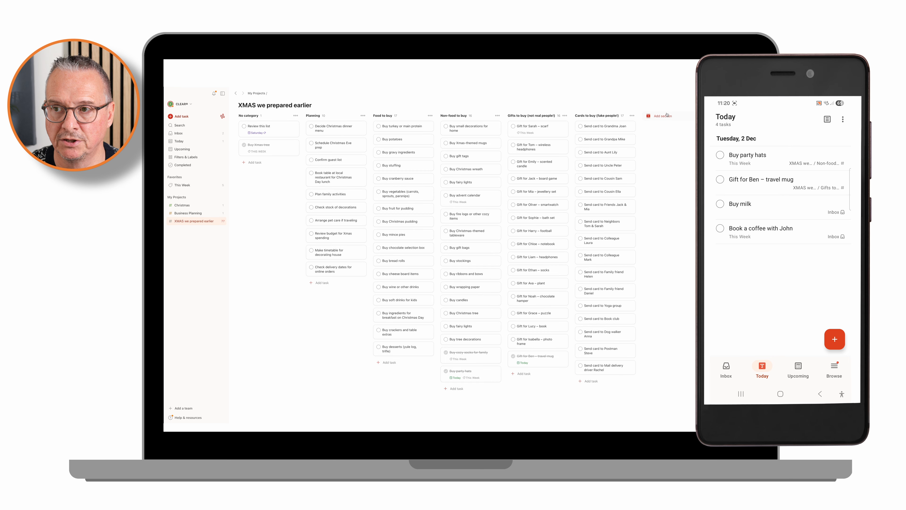
{"action": "left_click", "coordinate": [730, 93]}
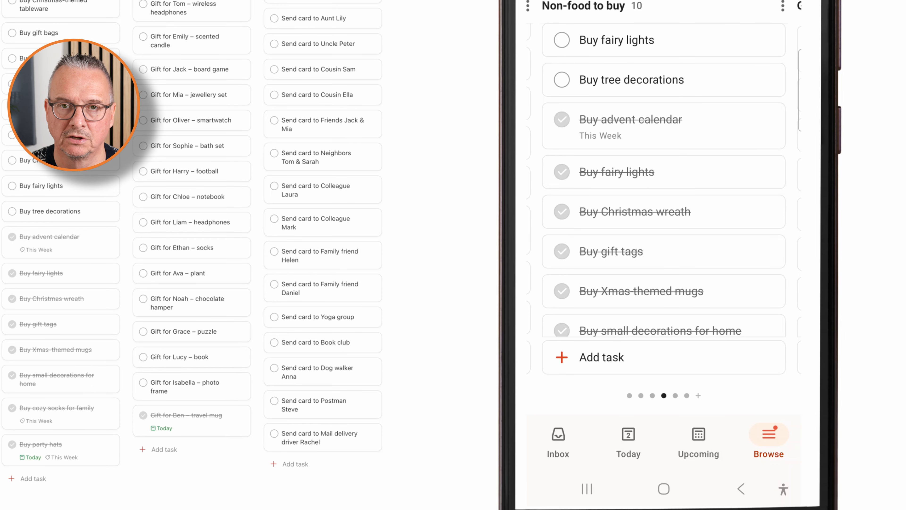
Step: Reopen the completed tasks in the Non-food to buy section on the phone, from "Buy advent calendar" through "Buy party hats"
{"action": "left_click", "coordinate": [562, 119]}
{"action": "left_click", "coordinate": [562, 172]}
{"action": "left_click", "coordinate": [561, 211]}
{"action": "left_click", "coordinate": [562, 291]}
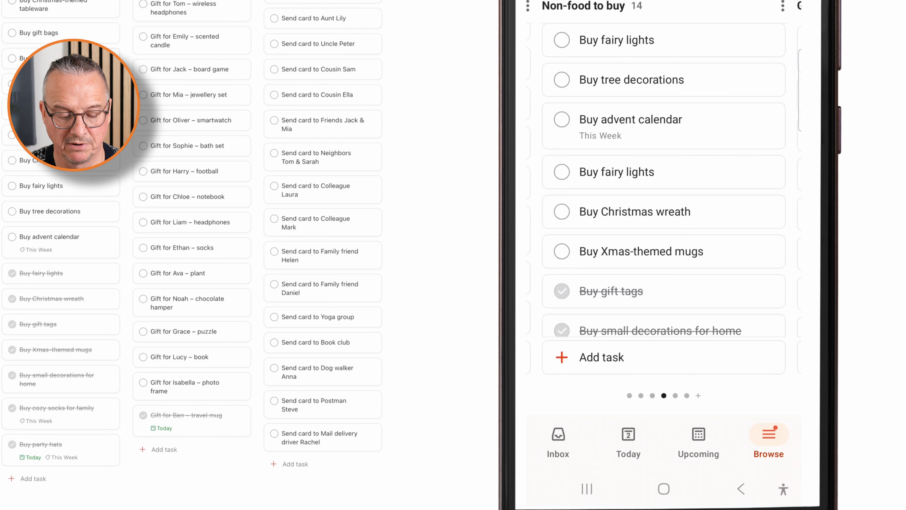
{"action": "left_click", "coordinate": [562, 291]}
{"action": "scroll", "coordinate": [726, 275], "scroll_direction": "down", "scroll_amount": 3}
{"action": "left_click", "coordinate": [562, 234]}
{"action": "left_click", "coordinate": [561, 273]}
{"action": "left_click", "coordinate": [562, 290]}
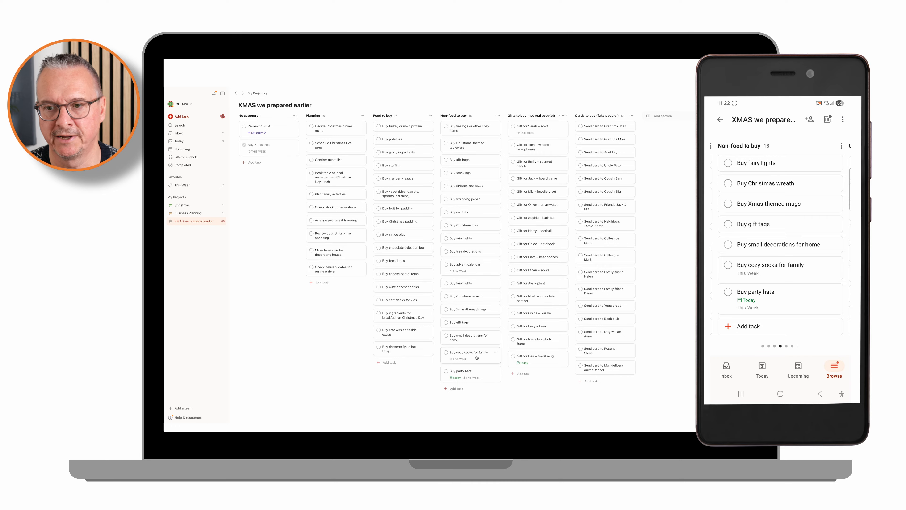
Step: Archive the project "XMAS we prepared earlier" and restore it from the archived projects in the My Projects overview
{"action": "left_click", "coordinate": [223, 221]}
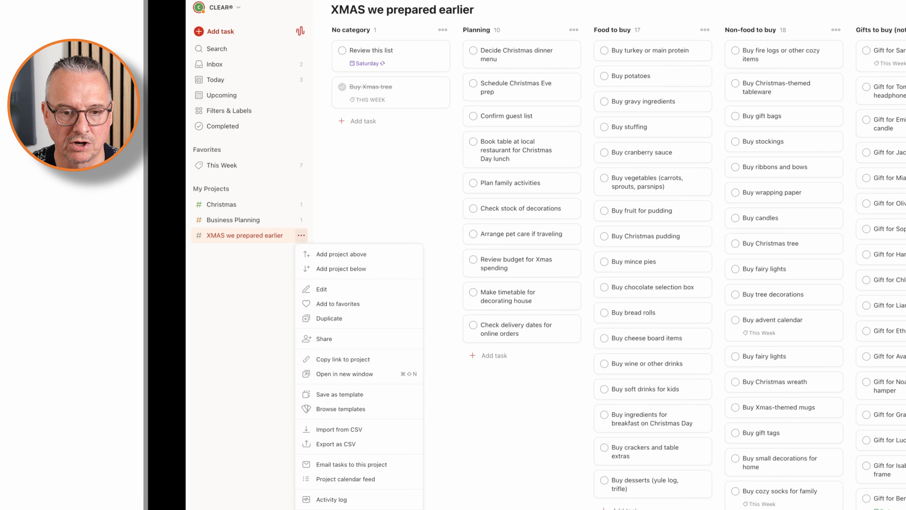
{"action": "left_click", "coordinate": [326, 509]}
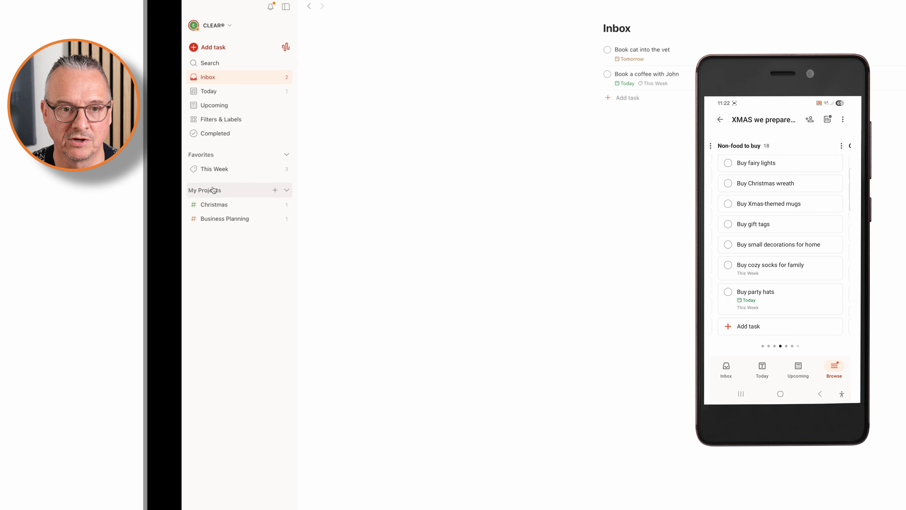
{"action": "left_click", "coordinate": [220, 190]}
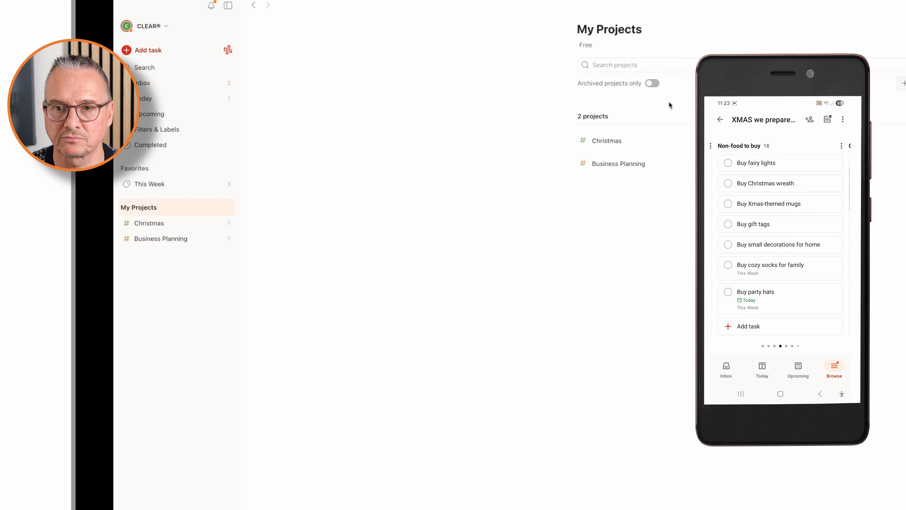
{"action": "left_click", "coordinate": [722, 66]}
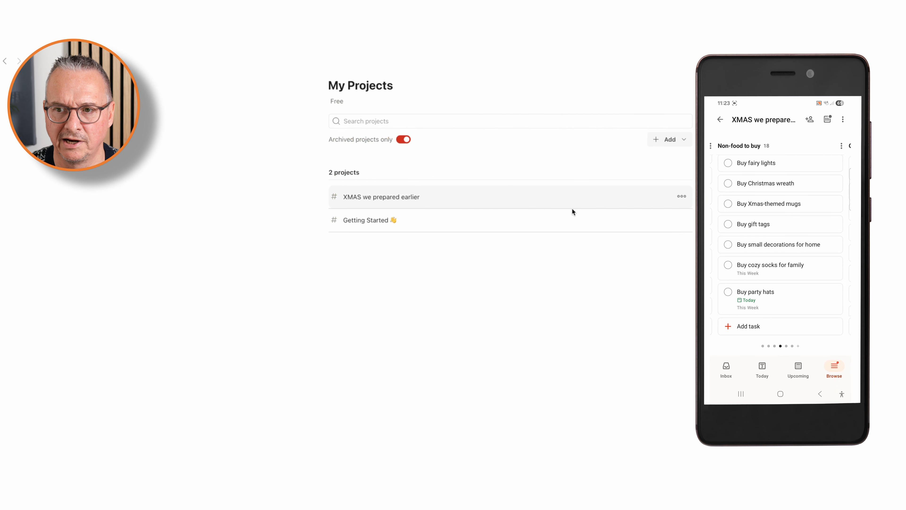
{"action": "left_click", "coordinate": [665, 199]}
{"action": "left_click", "coordinate": [657, 215]}
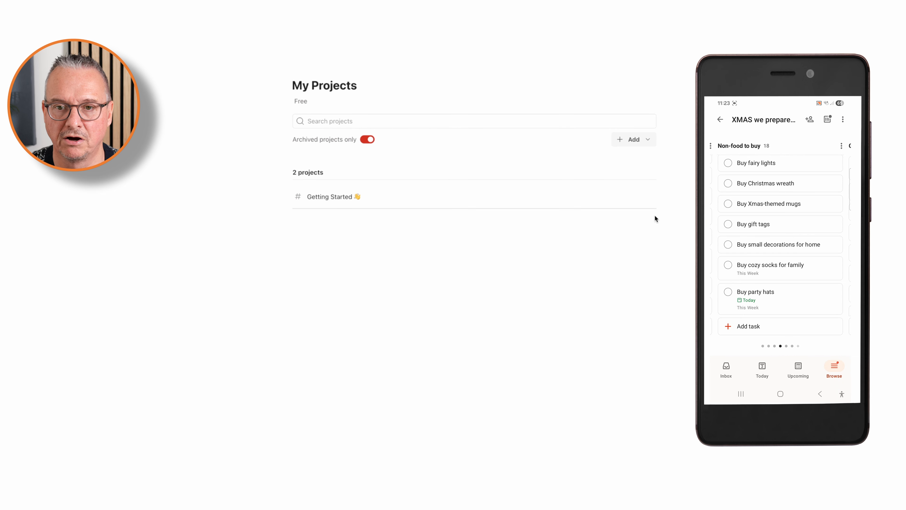
Step: Add a meeting task with the This Week label to the Business Planning project by voice dictation on the phone
{"action": "left_click", "coordinate": [178, 226]}
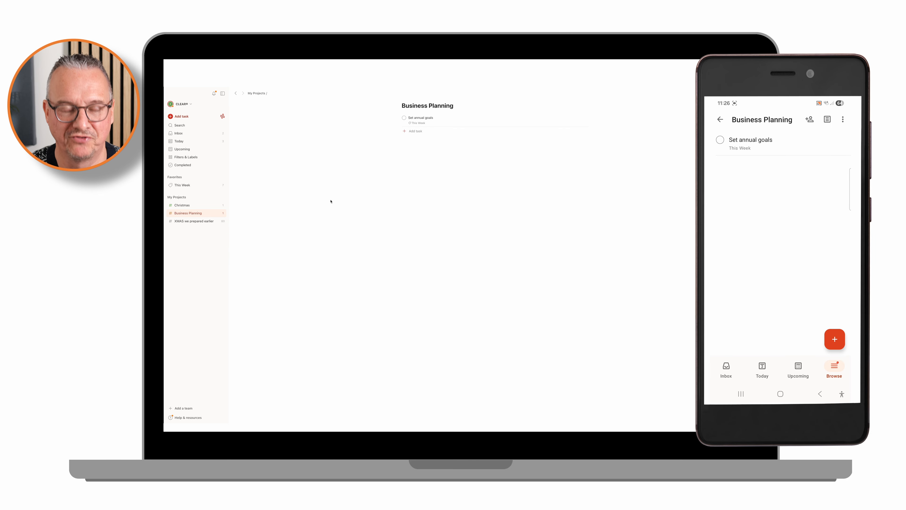
{"action": "left_click", "coordinate": [834, 339]}
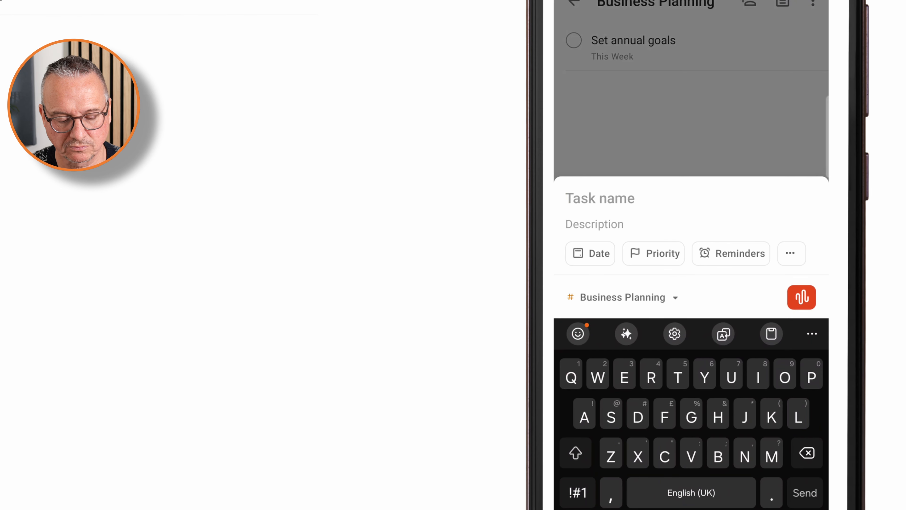
{"action": "left_click", "coordinate": [801, 297]}
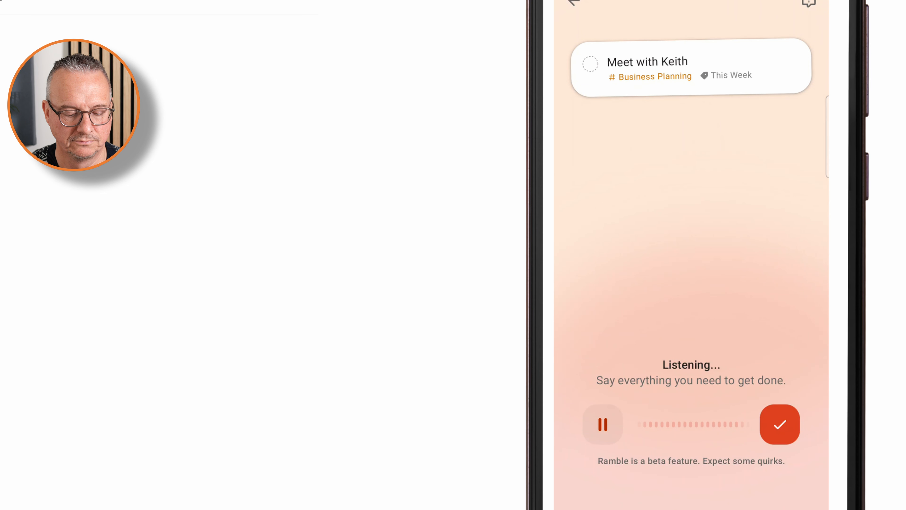
{"action": "left_click", "coordinate": [780, 425]}
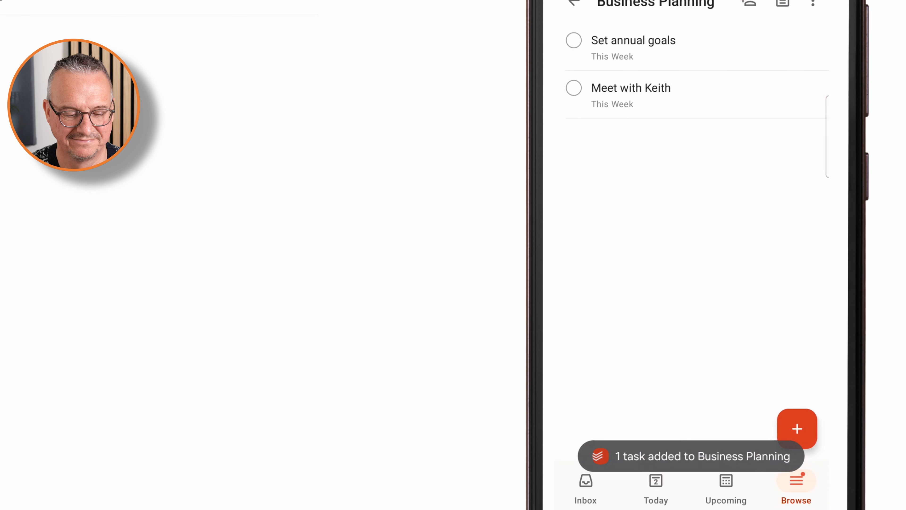